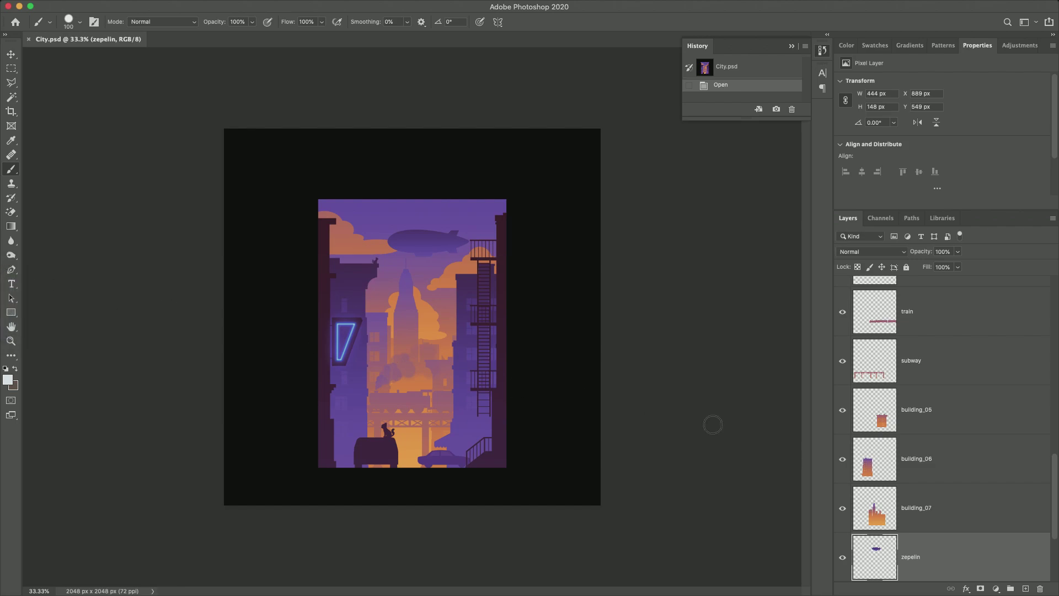
pyautogui.scroll(10, 970, 478)
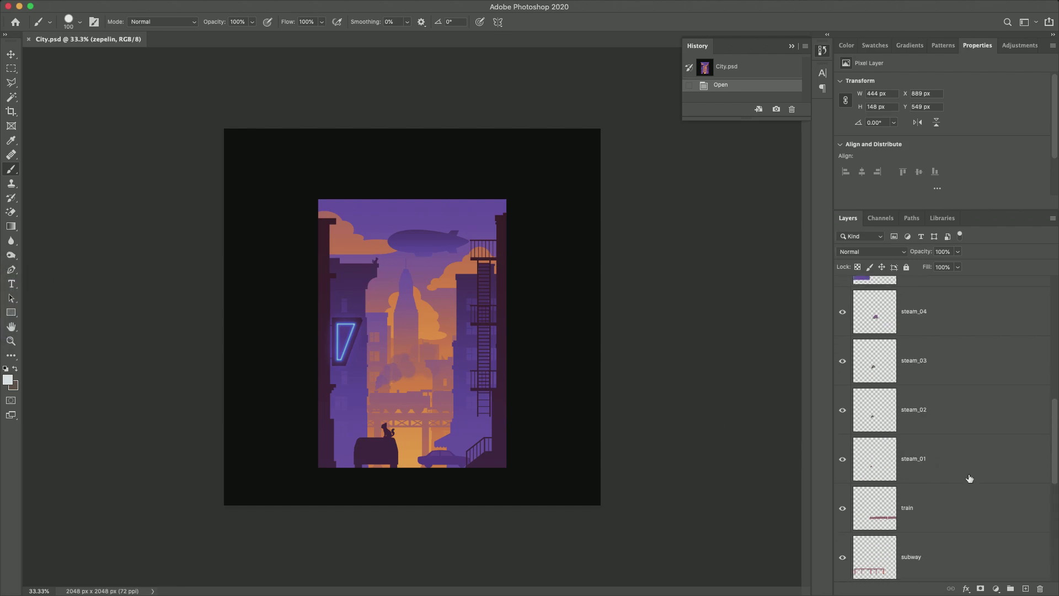
pyautogui.scroll(-10, 970, 477)
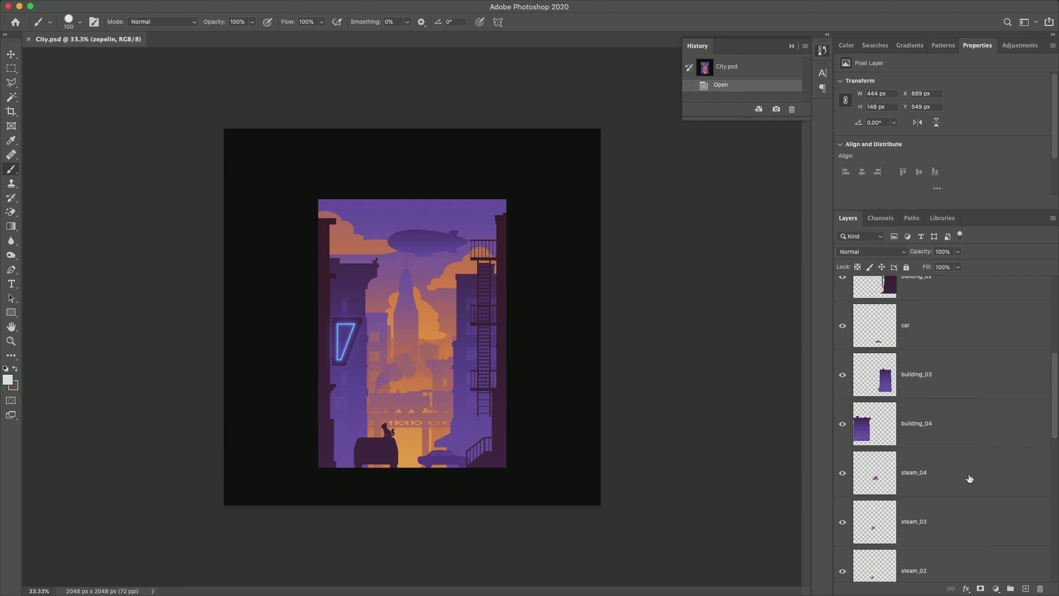
pyautogui.scroll(10, 970, 478)
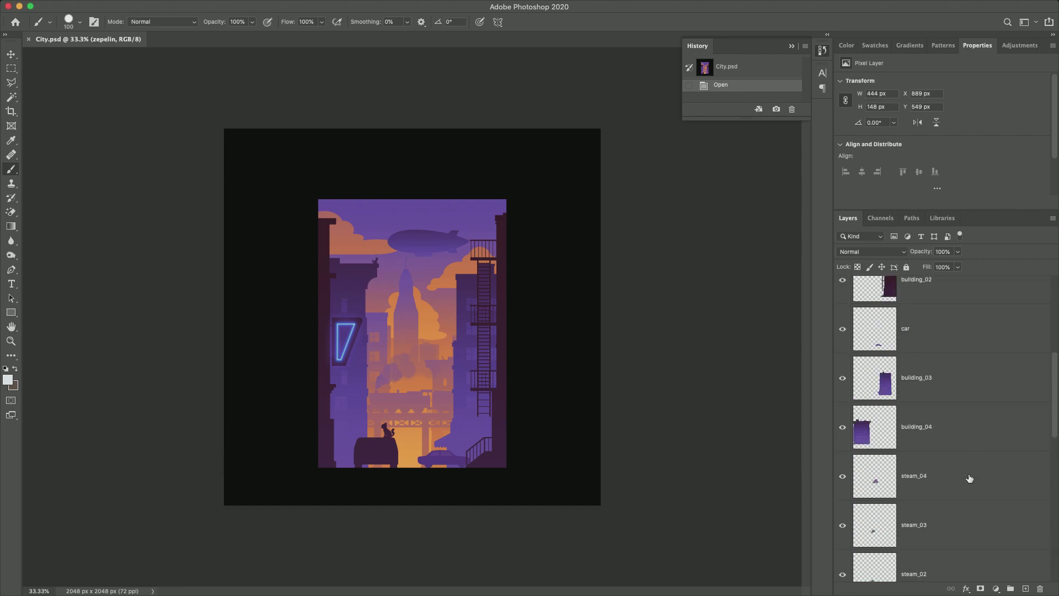
pyautogui.scroll(1, 970, 478)
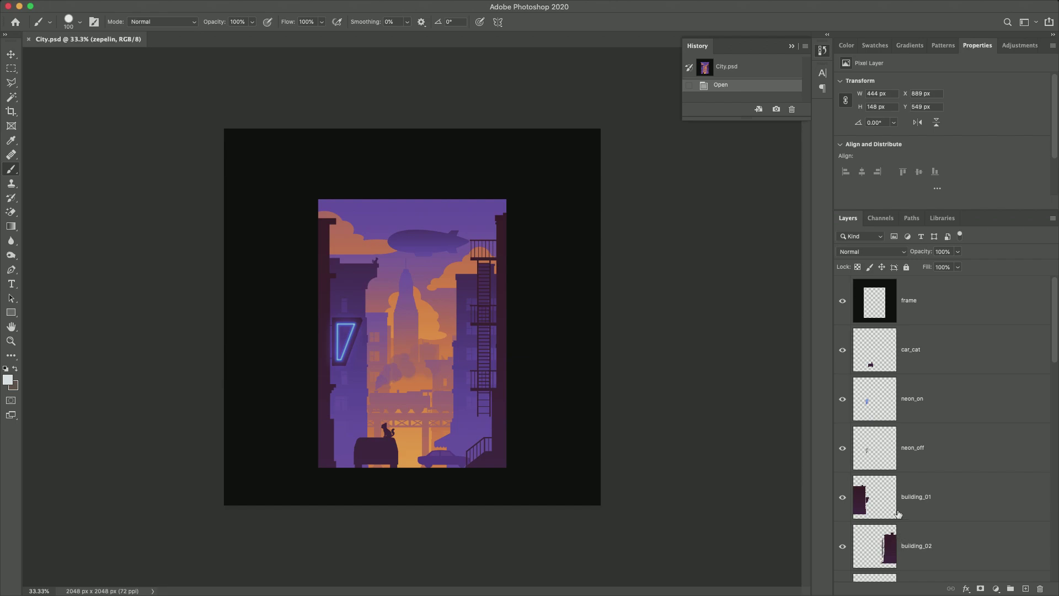
# Delete the frame layer and the gradient Background layers so the city sits on transparency
pyautogui.click(844, 351)
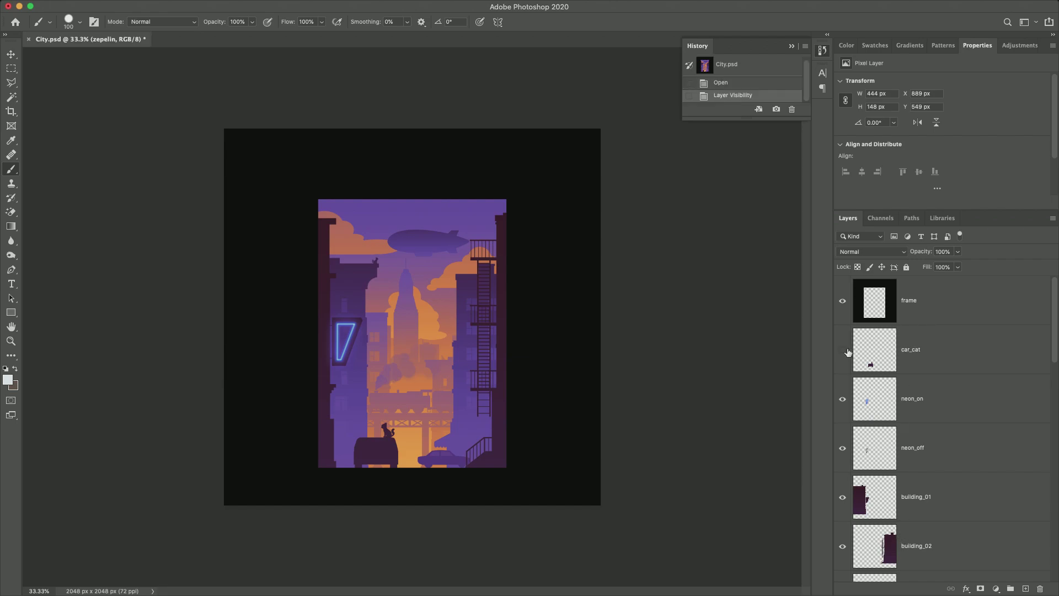
pyautogui.click(844, 351)
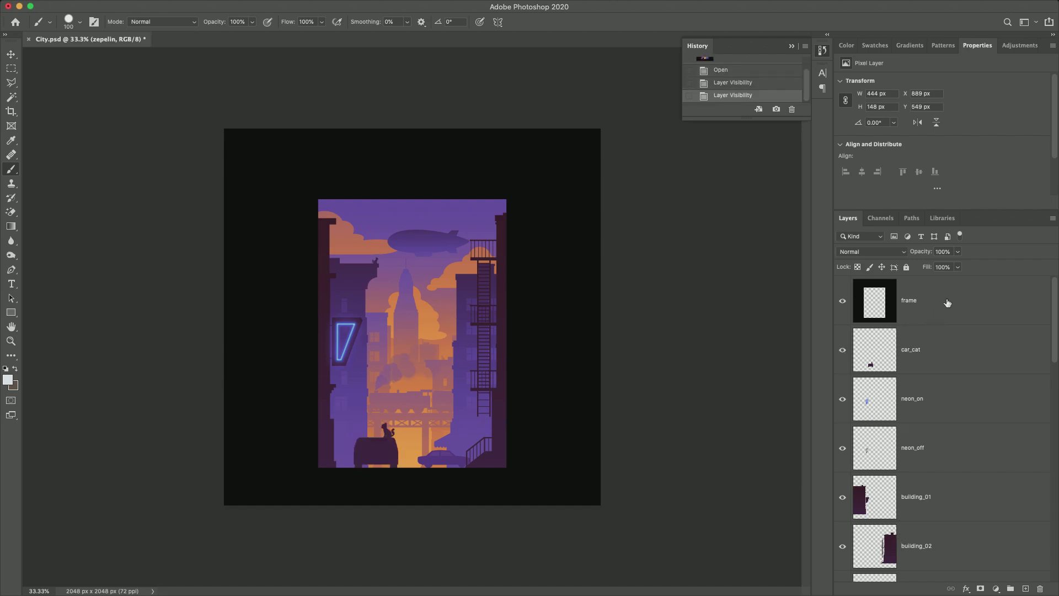
pyautogui.moveTo(948, 303); pyautogui.dragTo(1041, 590)
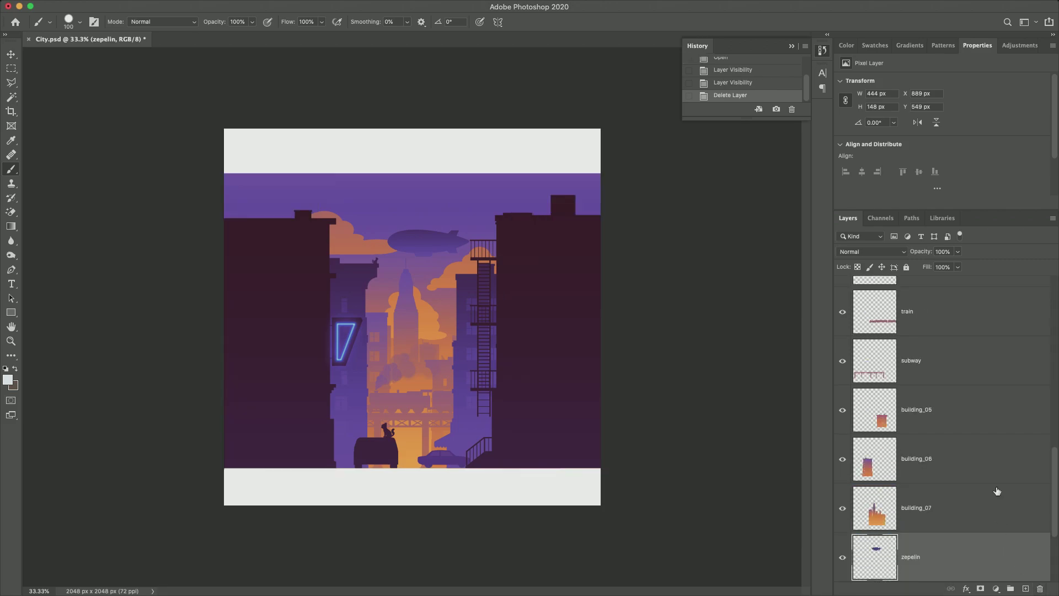
pyautogui.scroll(-3, 996, 491)
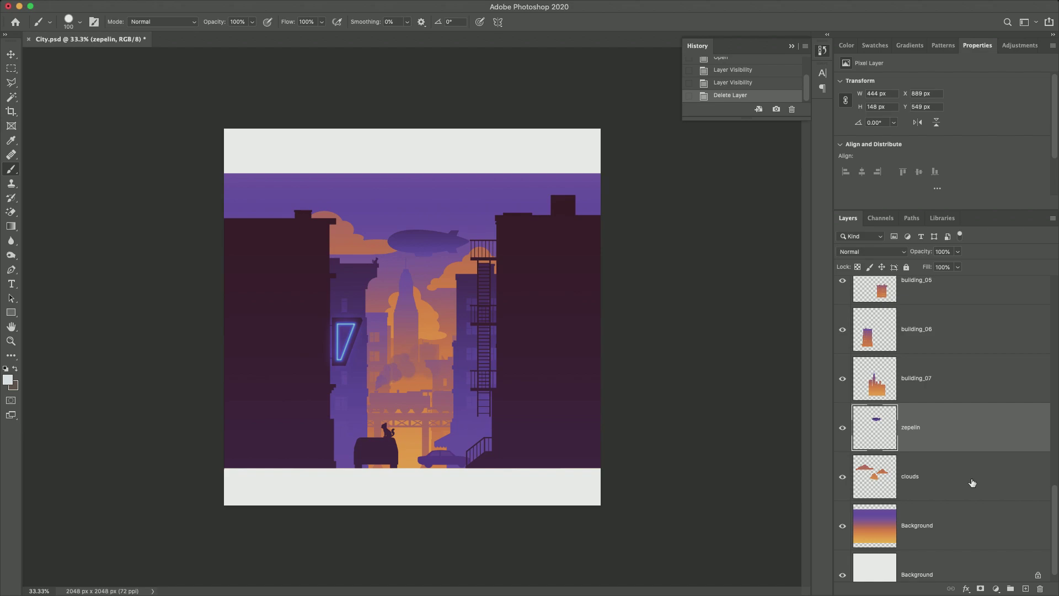
pyautogui.click(973, 483)
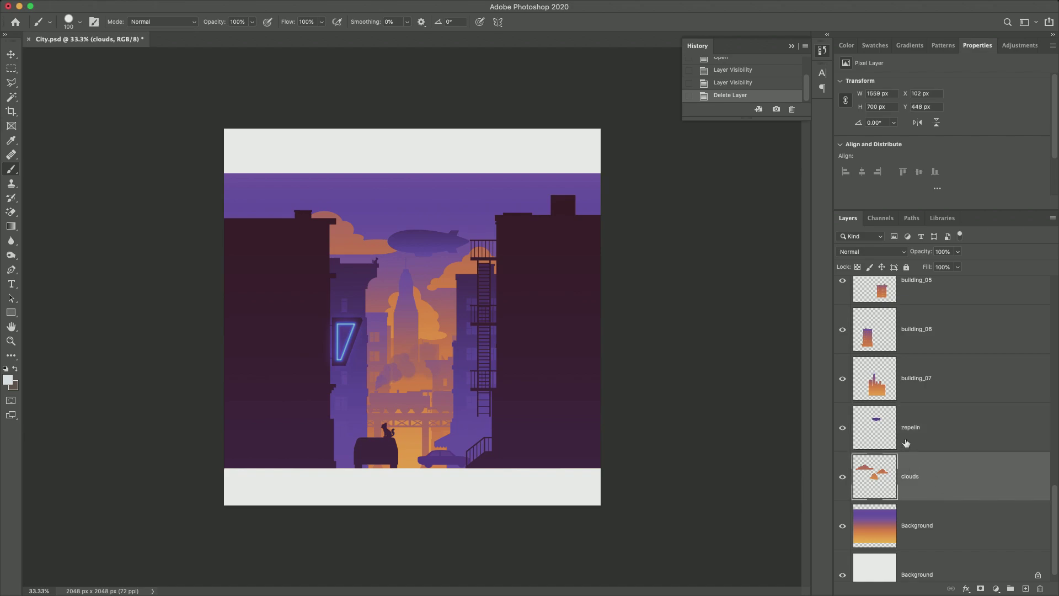
pyautogui.click(943, 532)
pyautogui.moveTo(941, 508); pyautogui.dragTo(1042, 590)
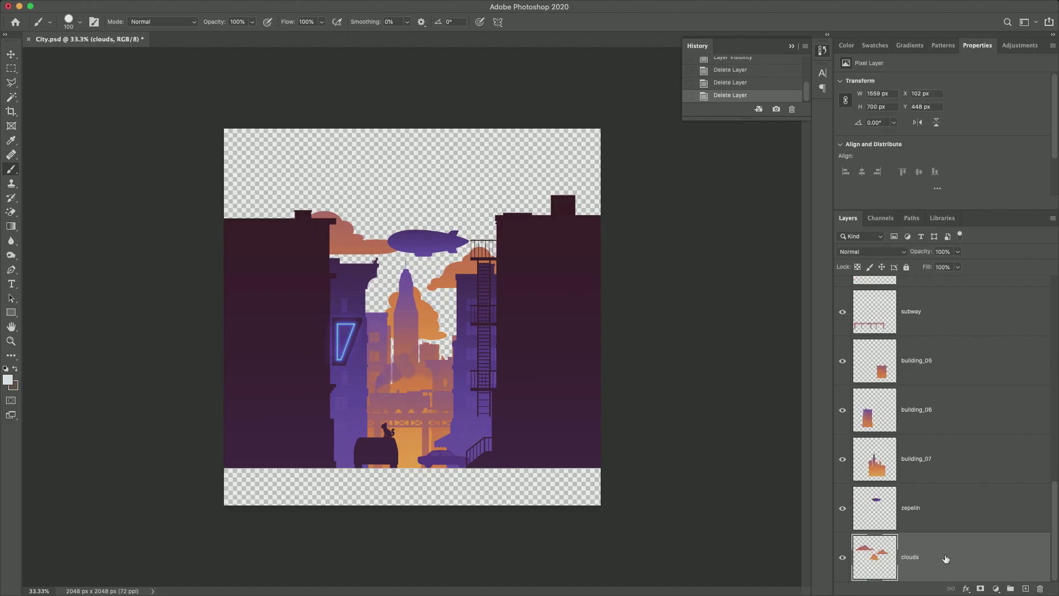
# Isolate the clouds layer and cut the lower-middle cloud onto its own Layer 1
pyautogui.keyDown('alt'); pyautogui.click(843, 559); pyautogui.keyUp('alt')
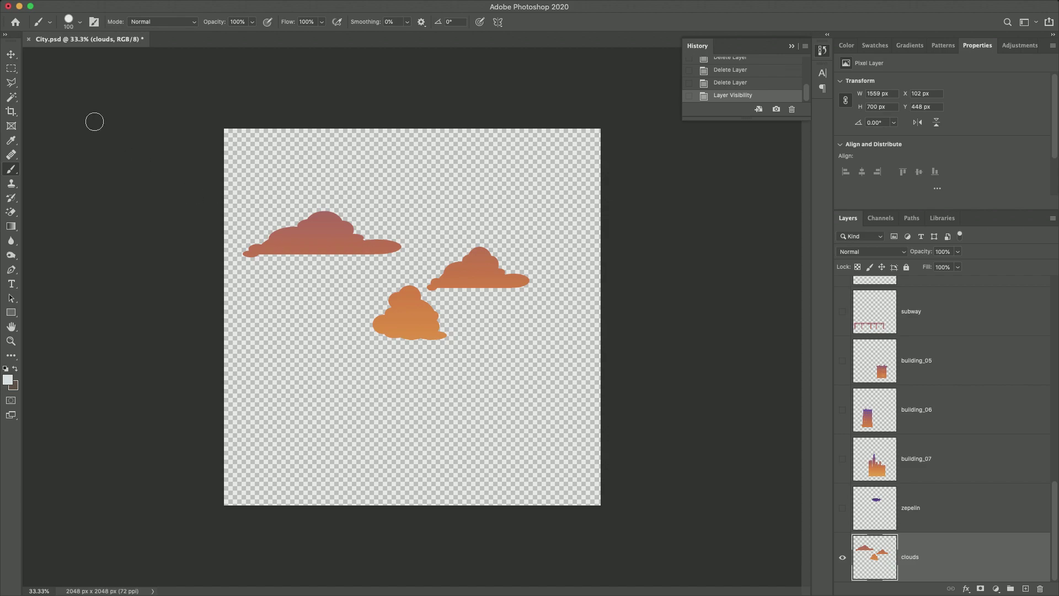
pyautogui.click(10, 82)
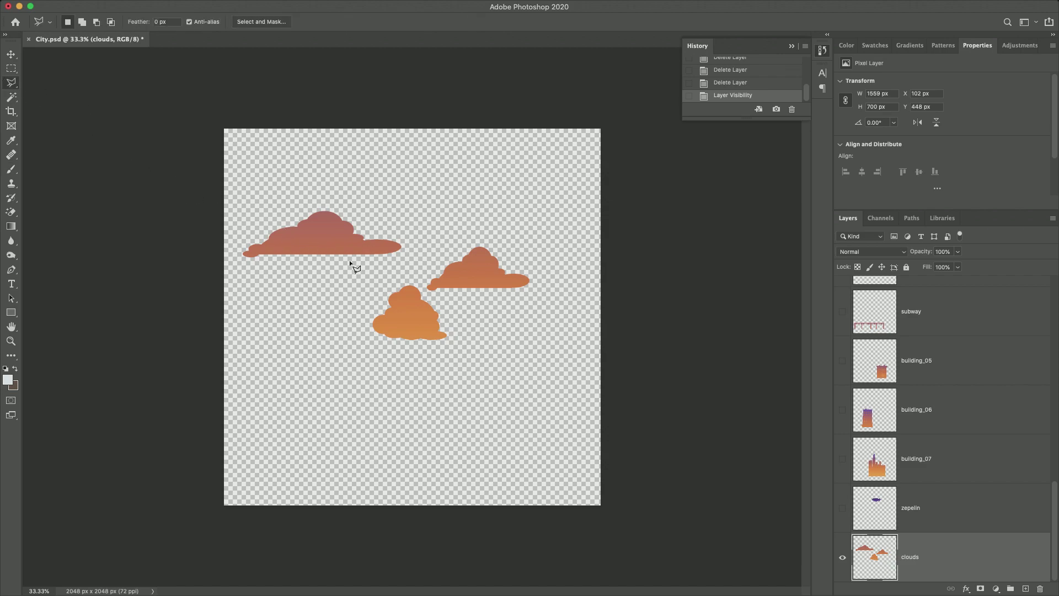
pyautogui.click(418, 280)
pyautogui.click(431, 299)
pyautogui.click(459, 320)
pyautogui.click(456, 355)
pyautogui.click(358, 349)
pyautogui.click(368, 288)
pyautogui.click(419, 281)
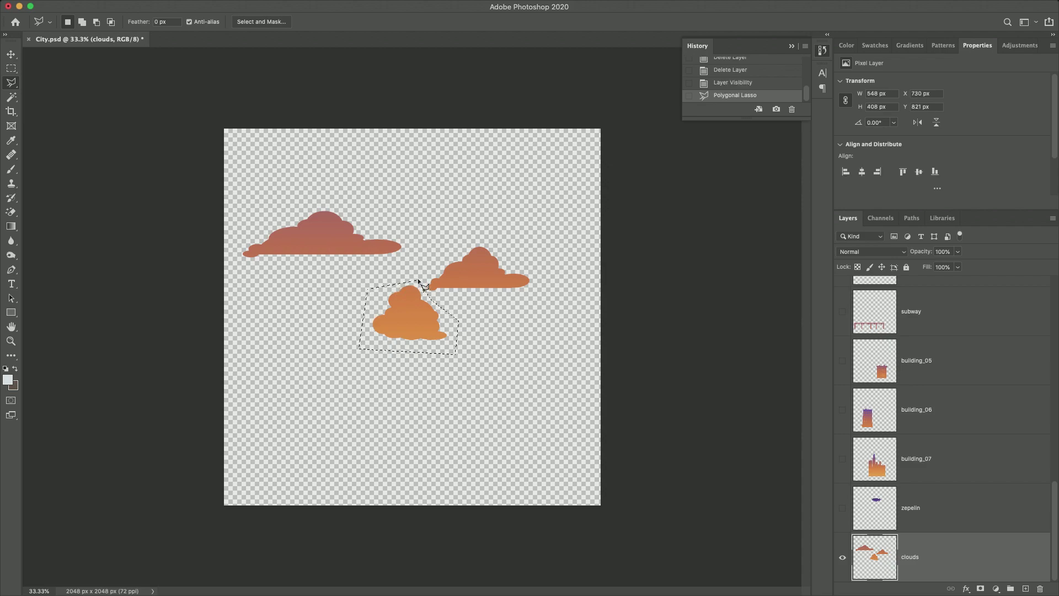
pyautogui.press('super+shift+j')
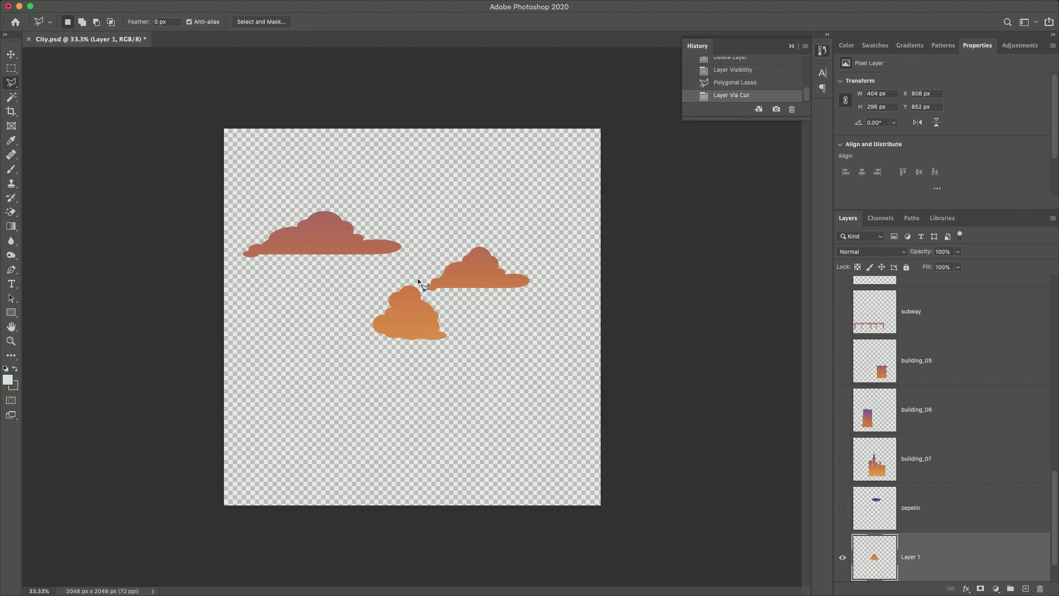
# Cut the right cloud from the clouds layer onto its own Layer 2
pyautogui.scroll(-1, 860, 524)
pyautogui.click(842, 510)
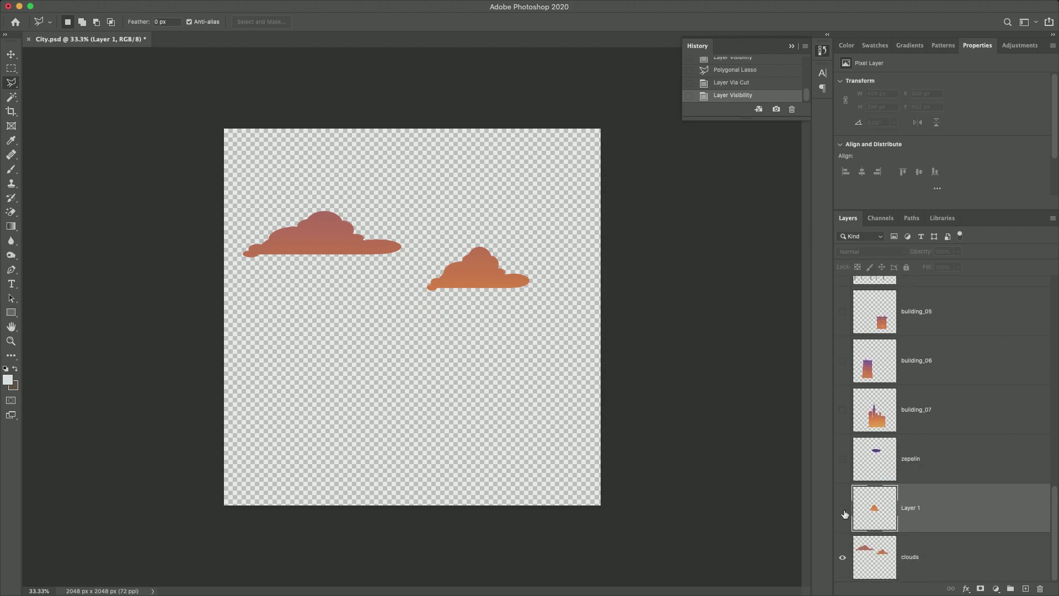
pyautogui.click(842, 510)
pyautogui.click(877, 568)
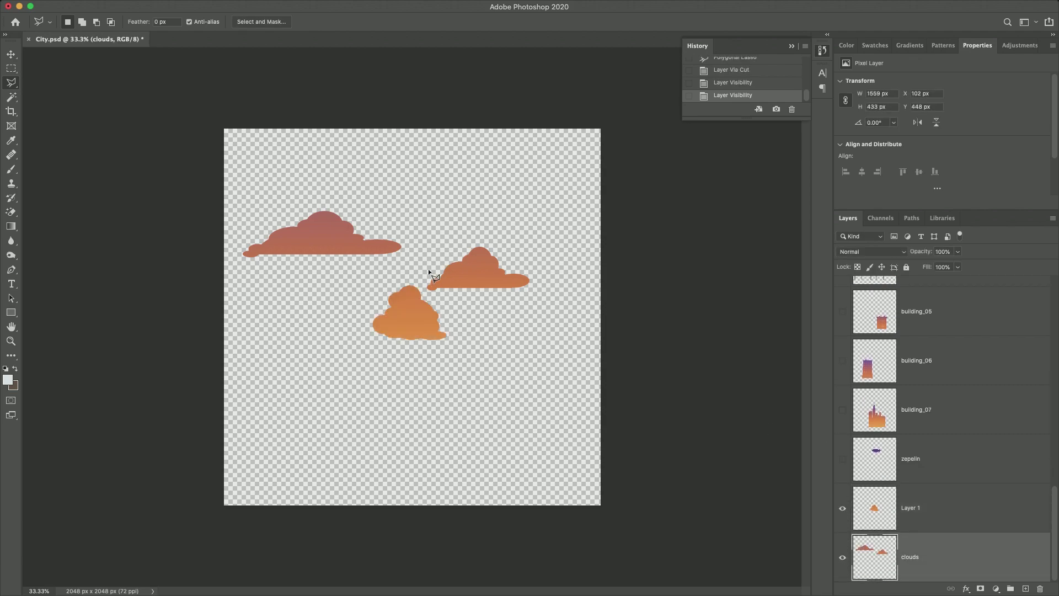
pyautogui.click(429, 270)
pyautogui.click(422, 284)
pyautogui.click(437, 299)
pyautogui.click(528, 317)
pyautogui.click(552, 272)
pyautogui.click(523, 238)
pyautogui.click(452, 237)
pyautogui.click(429, 270)
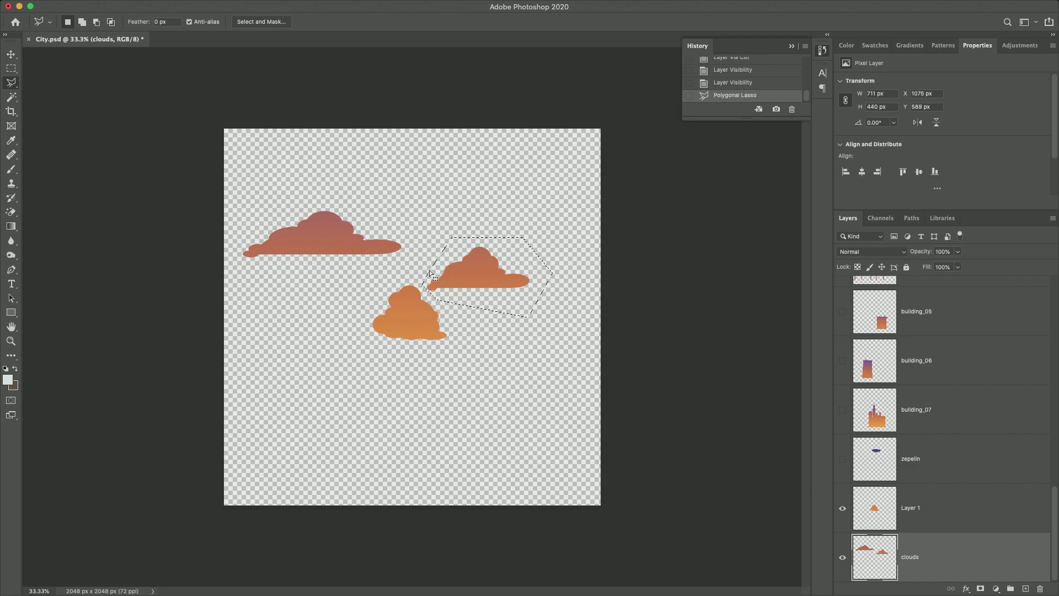
pyautogui.press('super+shift+j')
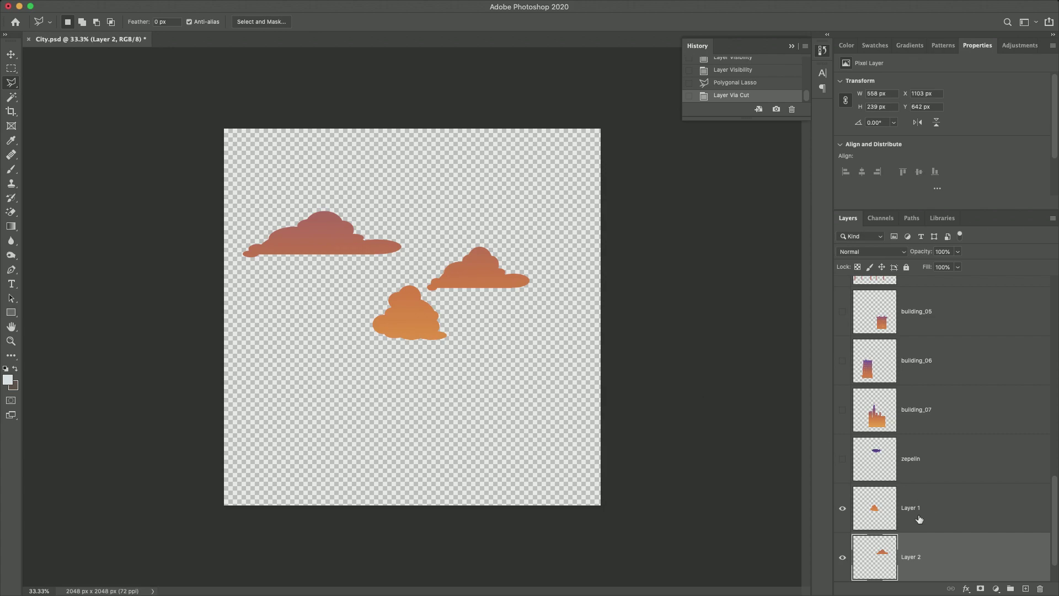
# Check Layer 1, Layer 2 and clouds by toggling each one's visibility off and on
pyautogui.click(843, 508)
pyautogui.click(842, 508)
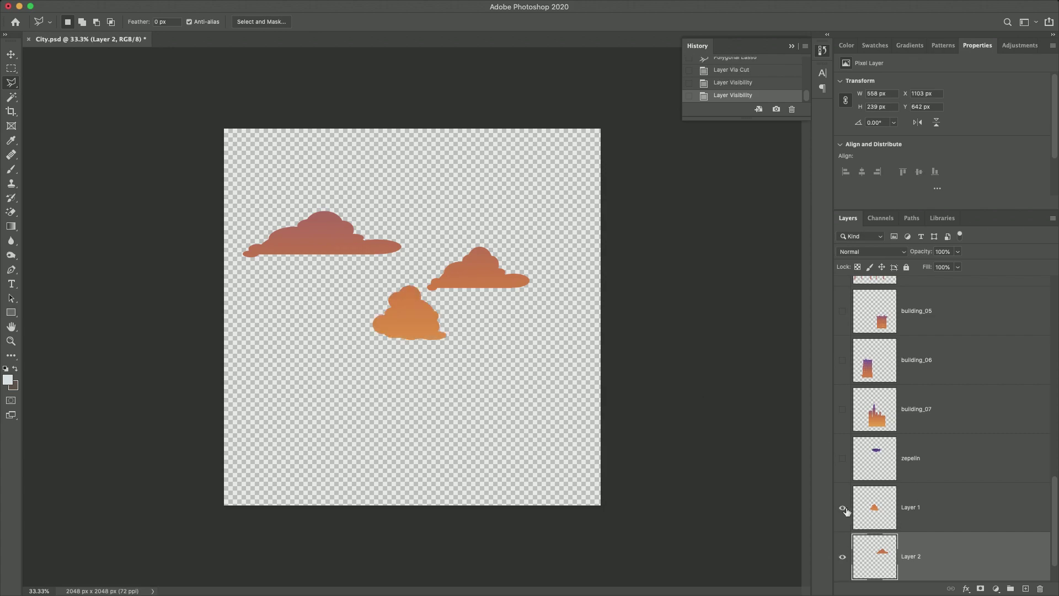
pyautogui.scroll(-1, 842, 521)
pyautogui.click(842, 536)
pyautogui.click(843, 536)
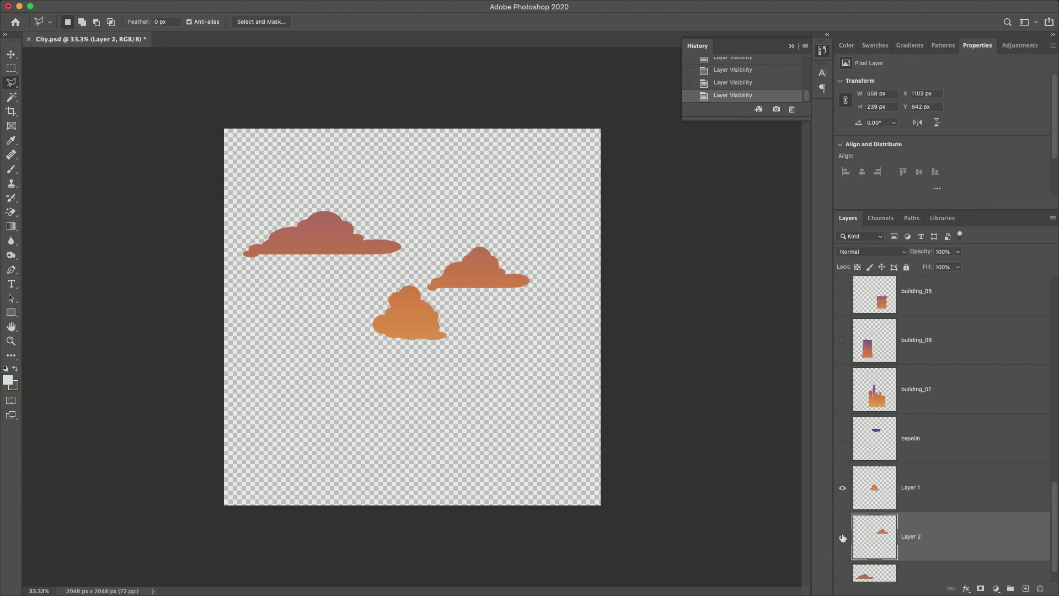
pyautogui.scroll(-1, 842, 538)
pyautogui.click(842, 557)
pyautogui.click(842, 557)
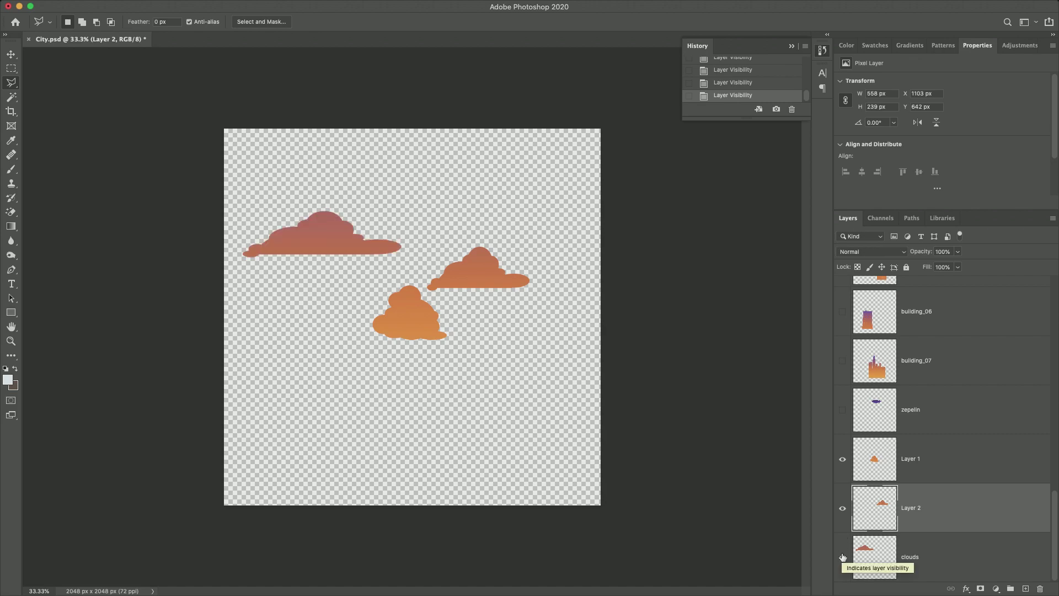
# Show the zepelin, building_07, building_06, building_05, subway and train layers
pyautogui.scroll(2, 843, 556)
pyautogui.click(843, 457)
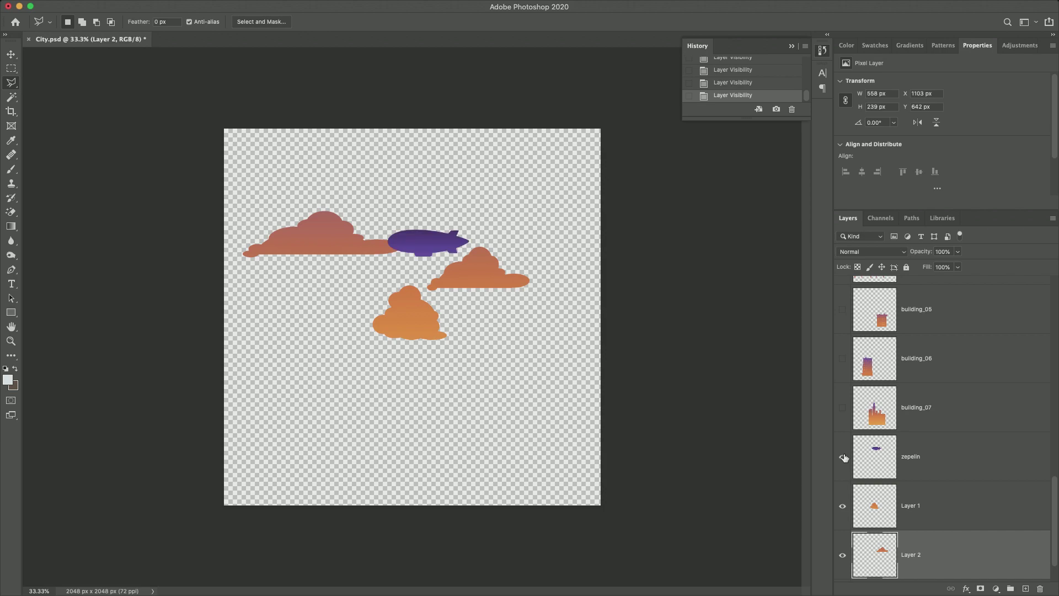
pyautogui.click(843, 408)
pyautogui.scroll(1, 846, 408)
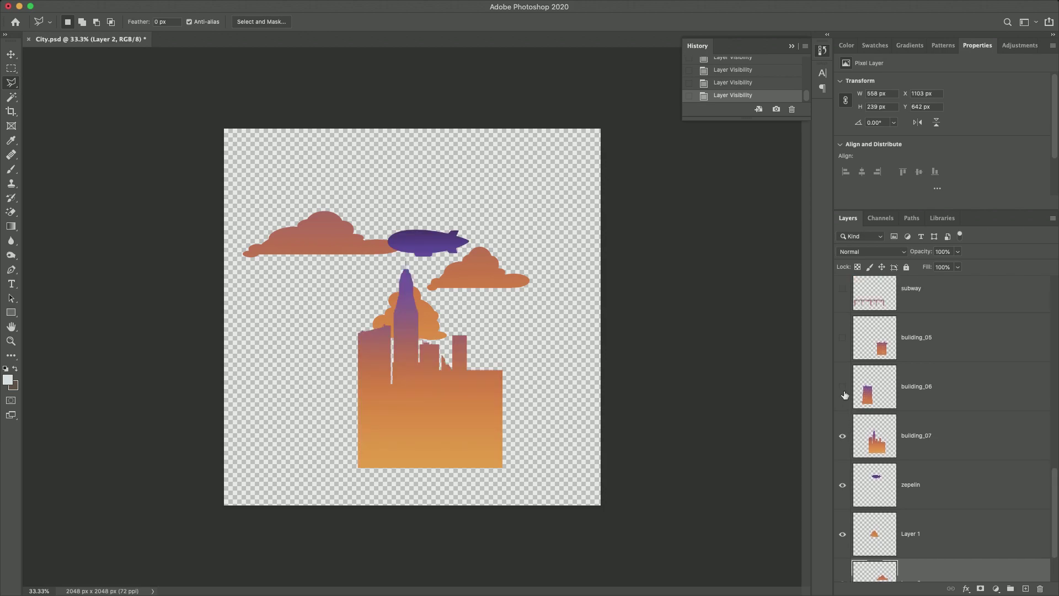
pyautogui.click(844, 391)
pyautogui.scroll(1, 842, 388)
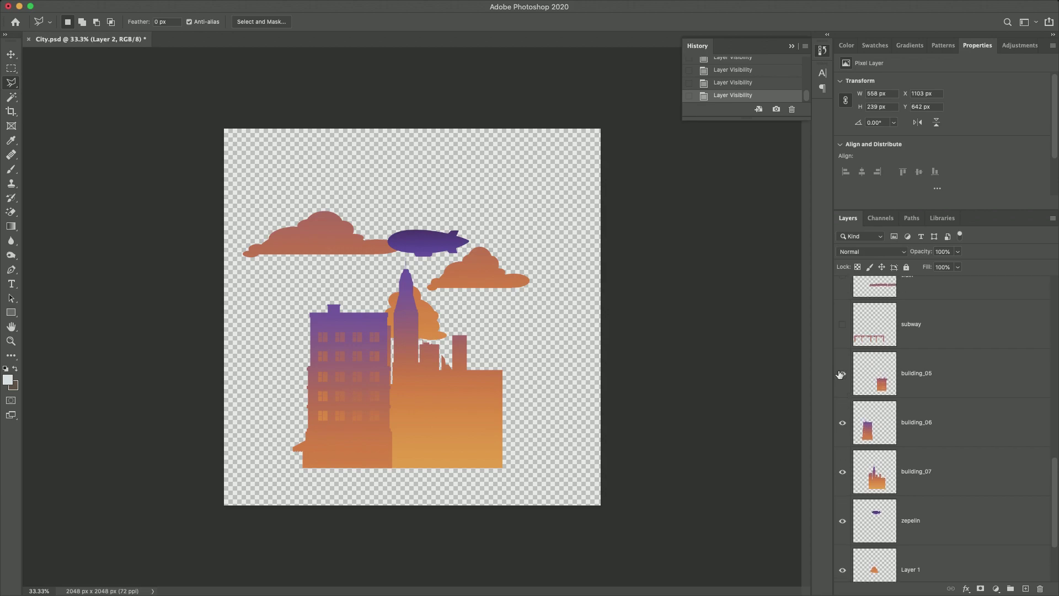
pyautogui.click(842, 373)
pyautogui.scroll(3, 842, 386)
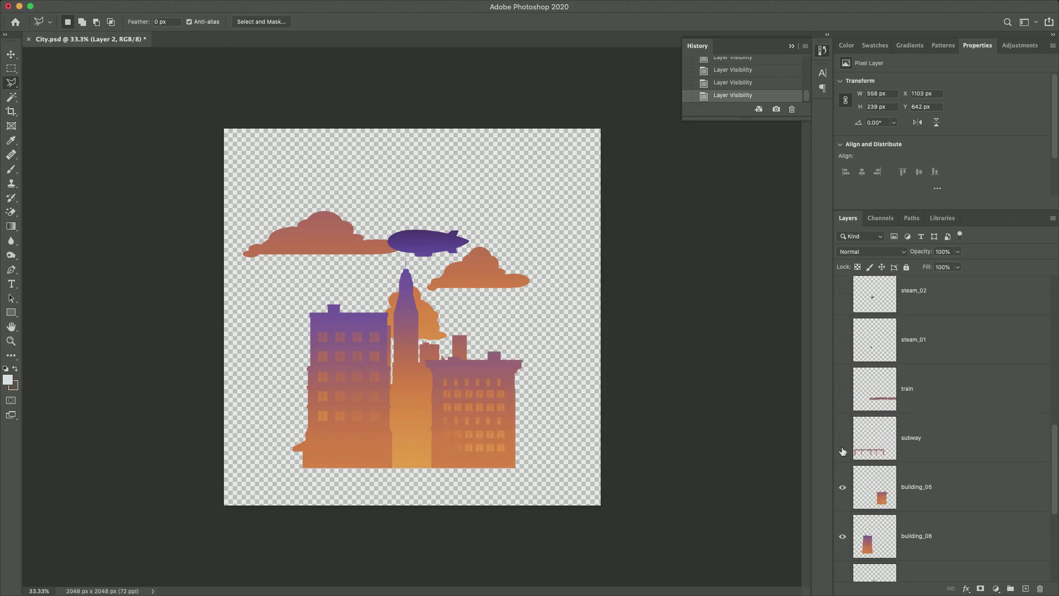
pyautogui.click(843, 438)
pyautogui.scroll(1, 843, 438)
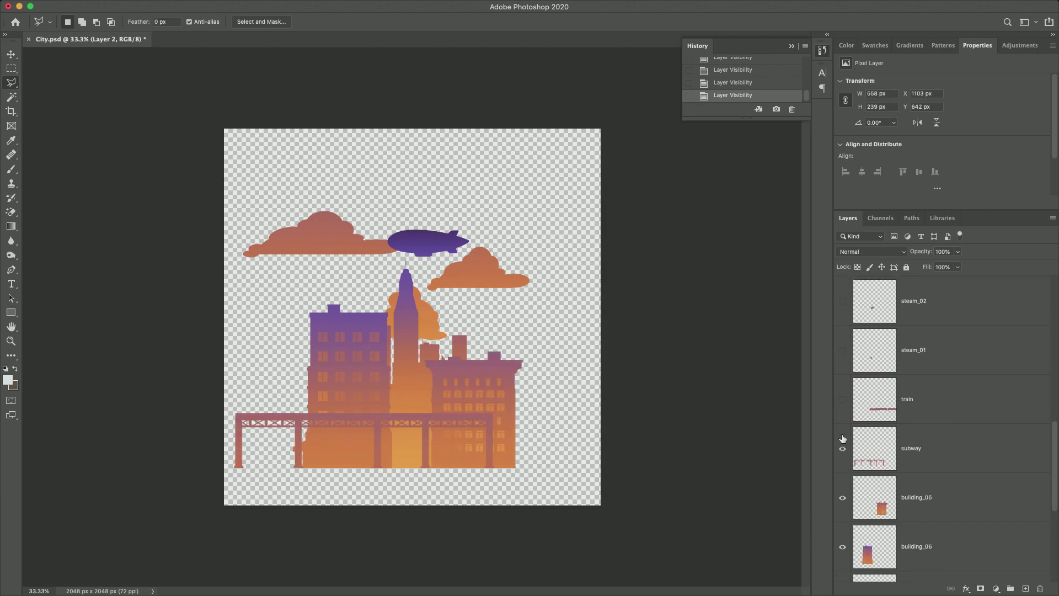
pyautogui.click(842, 400)
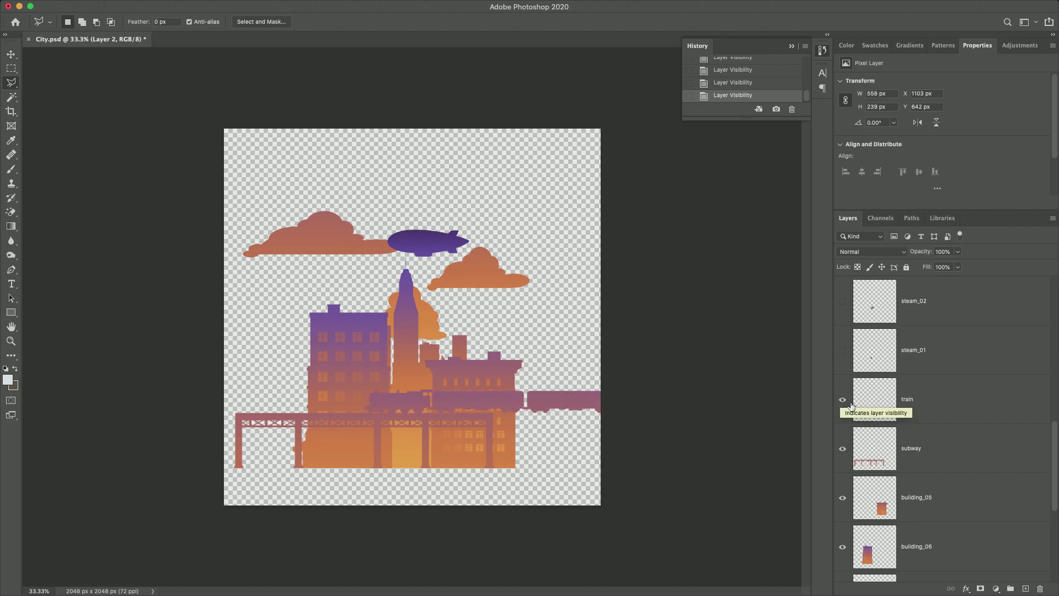
# Move the train layer about 588 px left onto the elevated subway track
pyautogui.click(872, 412)
pyautogui.press('v')
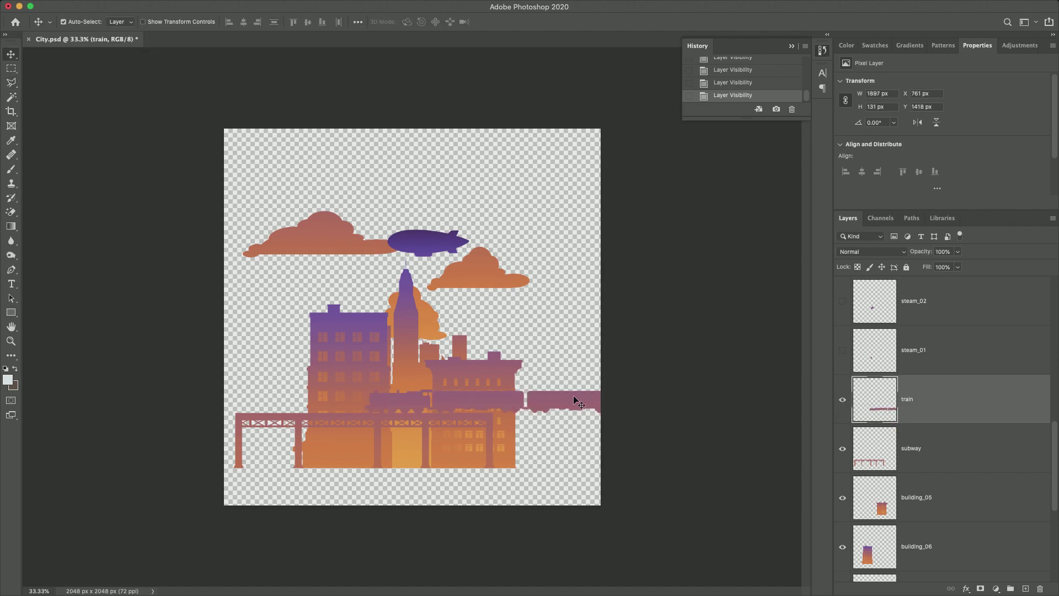
pyautogui.moveTo(574, 396); pyautogui.dragTo(448, 403)
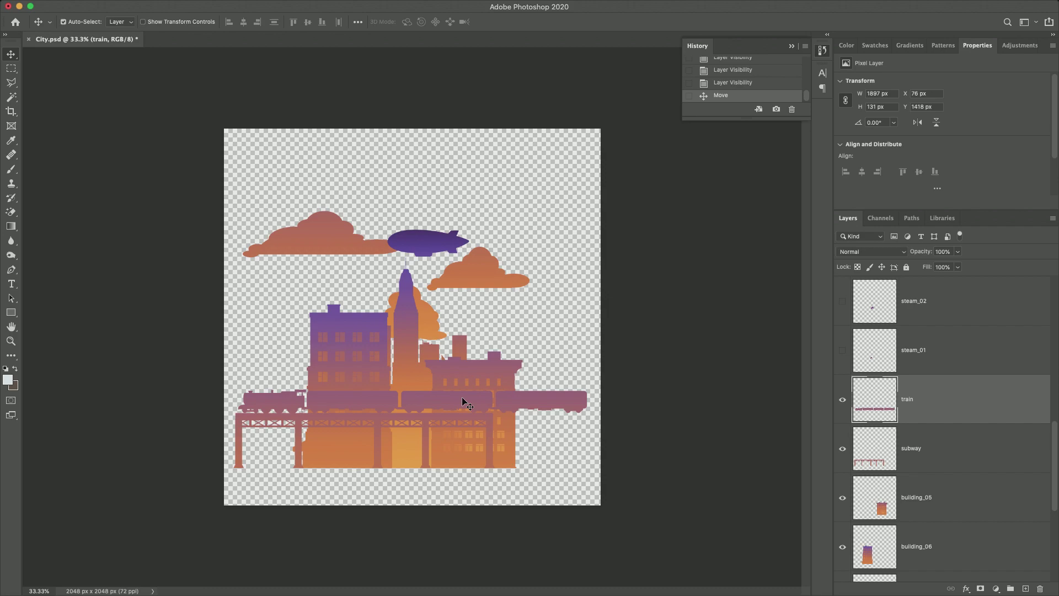
# Turn on steam_01, steam_02, steam_03 and steam_04 to reveal the purple steam puffs
pyautogui.scroll(2, 856, 428)
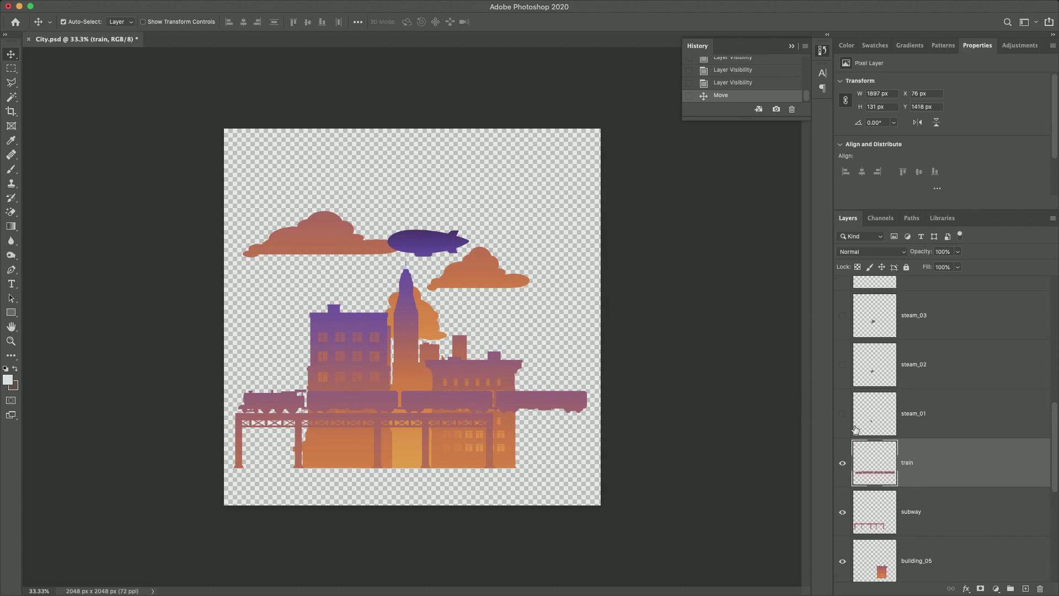
pyautogui.click(842, 413)
pyautogui.click(843, 364)
pyautogui.click(843, 315)
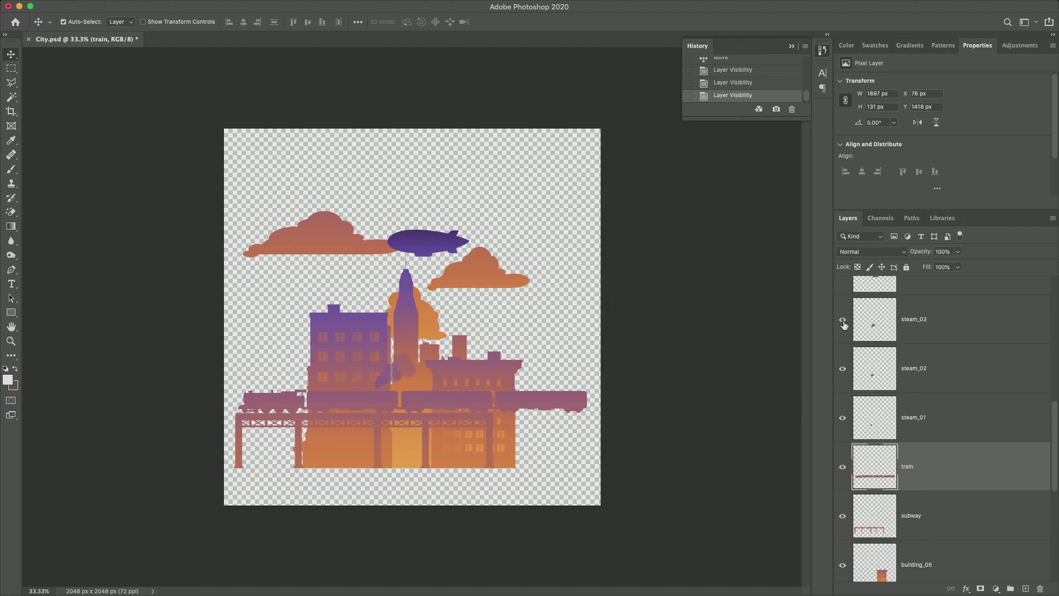
pyautogui.scroll(1, 844, 324)
pyautogui.click(844, 324)
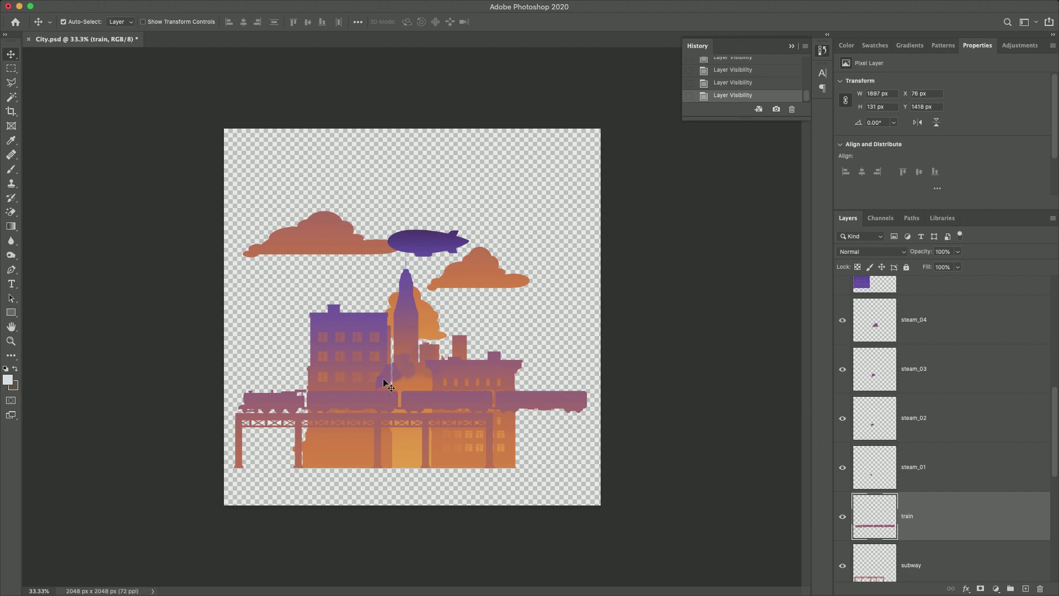
# Delete the four steam layers, steam_01 through steam_04
pyautogui.click(937, 471)
pyautogui.keyDown('shift'); pyautogui.click(934, 321); pyautogui.keyUp('shift')
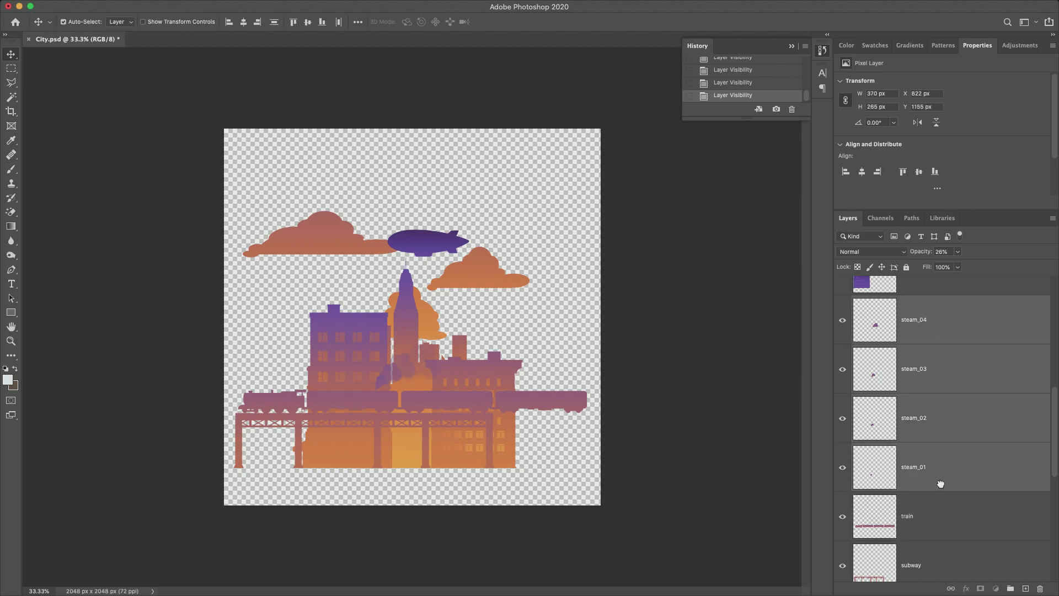
pyautogui.moveTo(938, 483); pyautogui.dragTo(1039, 589)
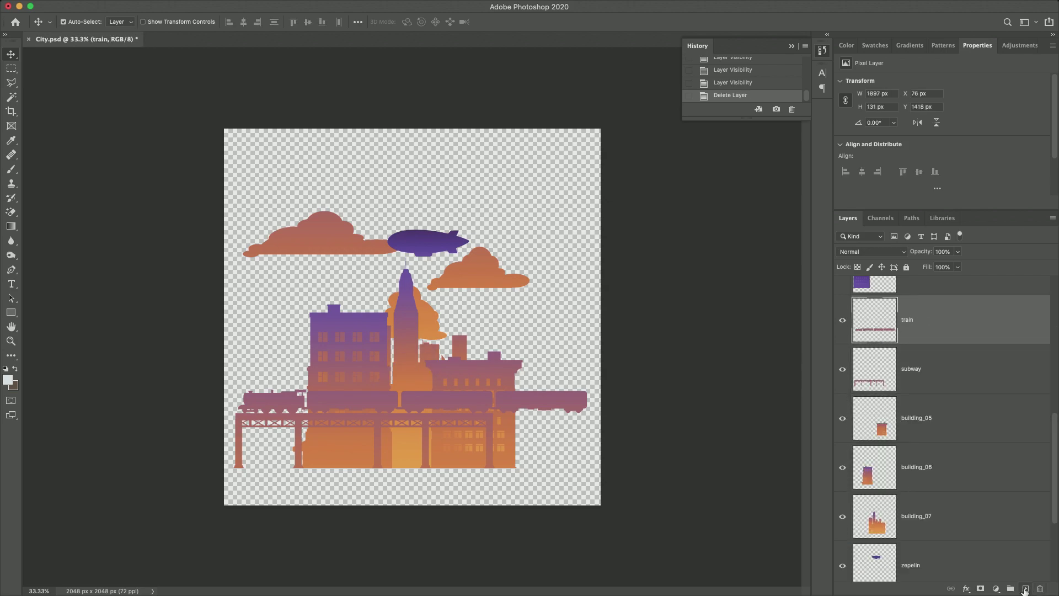
# Add a new layer above train and paint a white 100 px hard round dot on the tower
pyautogui.click(1024, 589)
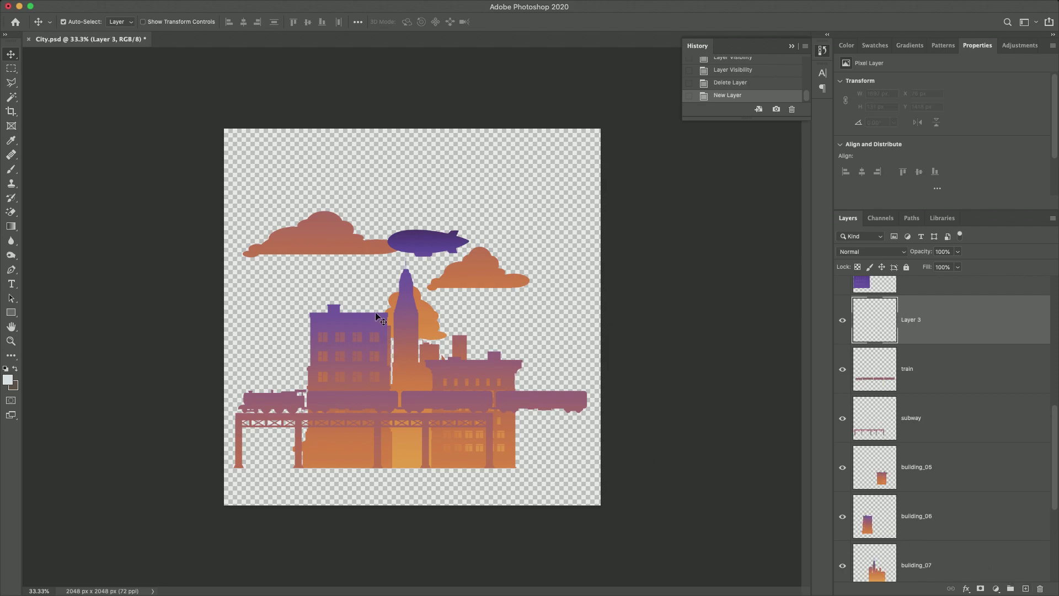
pyautogui.press('b')
pyautogui.rightClick(409, 335)
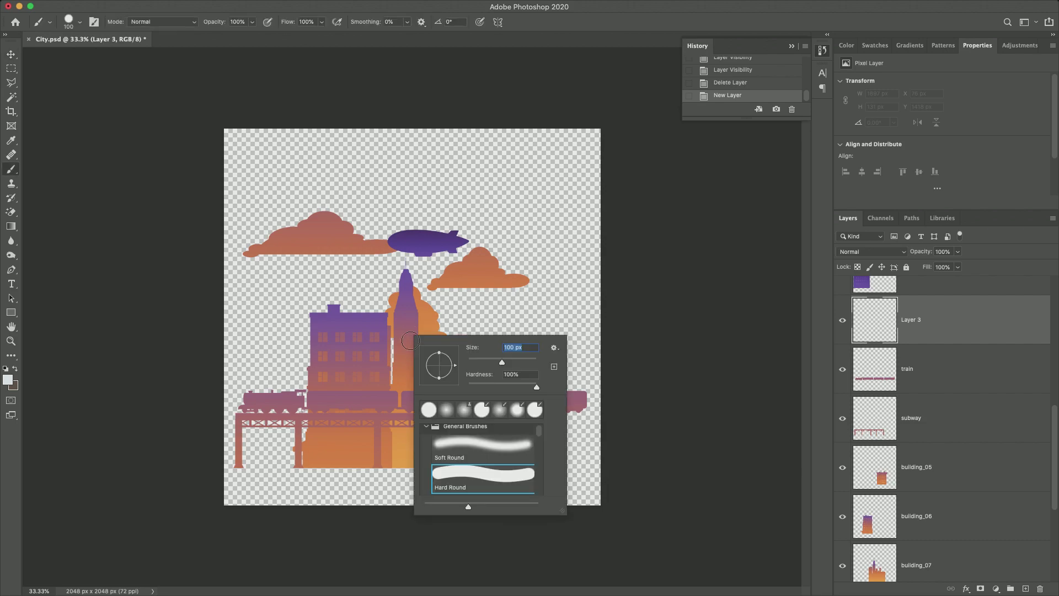
pyautogui.click(457, 468)
pyautogui.press('Return')
pyautogui.click(407, 327)
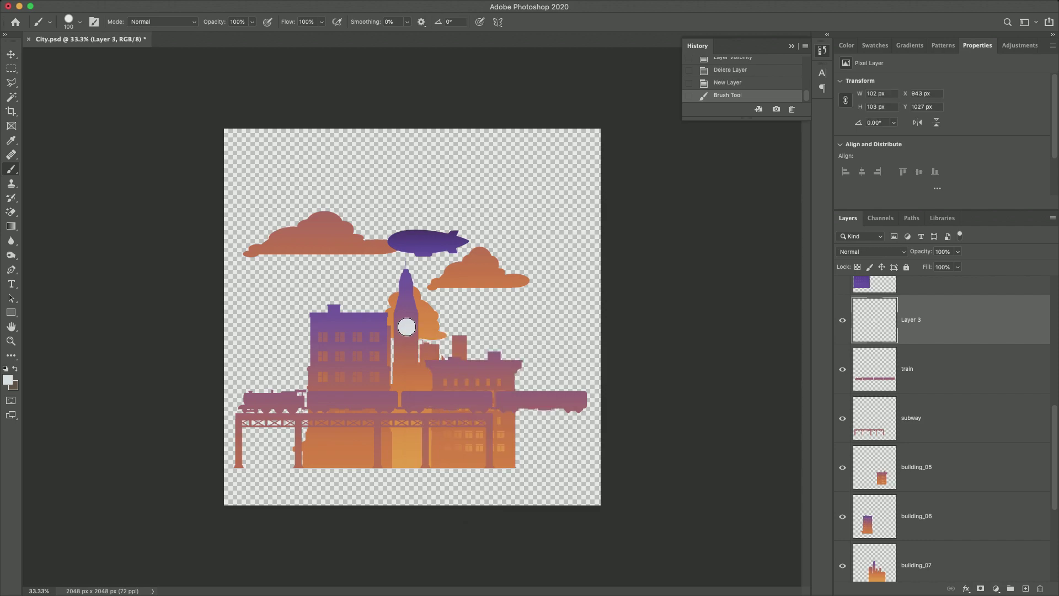
pyautogui.press('v')
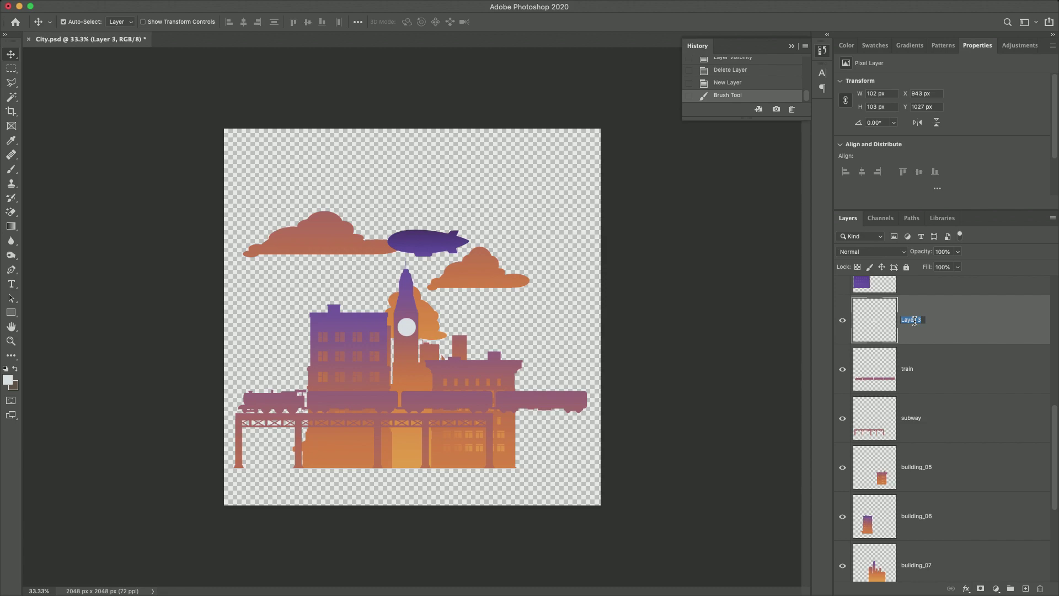
# Rename Layer 3 'Particle' and show building_04, building_03, car, building_02, neon_off, neon_on and car_cat
pyautogui.write('Particle')
pyautogui.scroll(3, 940, 358)
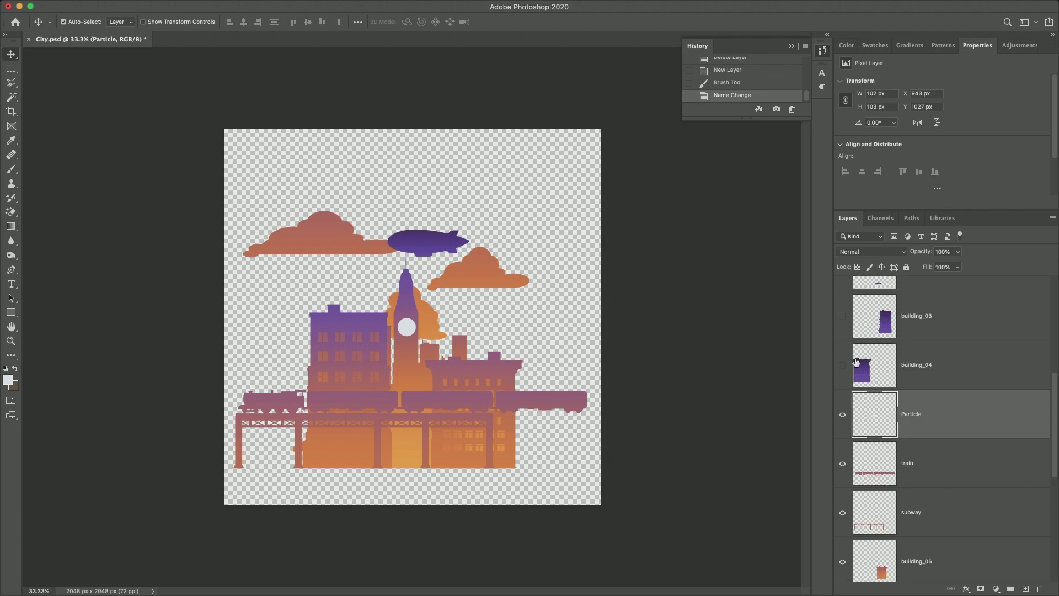
pyautogui.click(842, 357)
pyautogui.click(842, 309)
pyautogui.scroll(3, 843, 331)
pyautogui.click(843, 353)
pyautogui.click(842, 345)
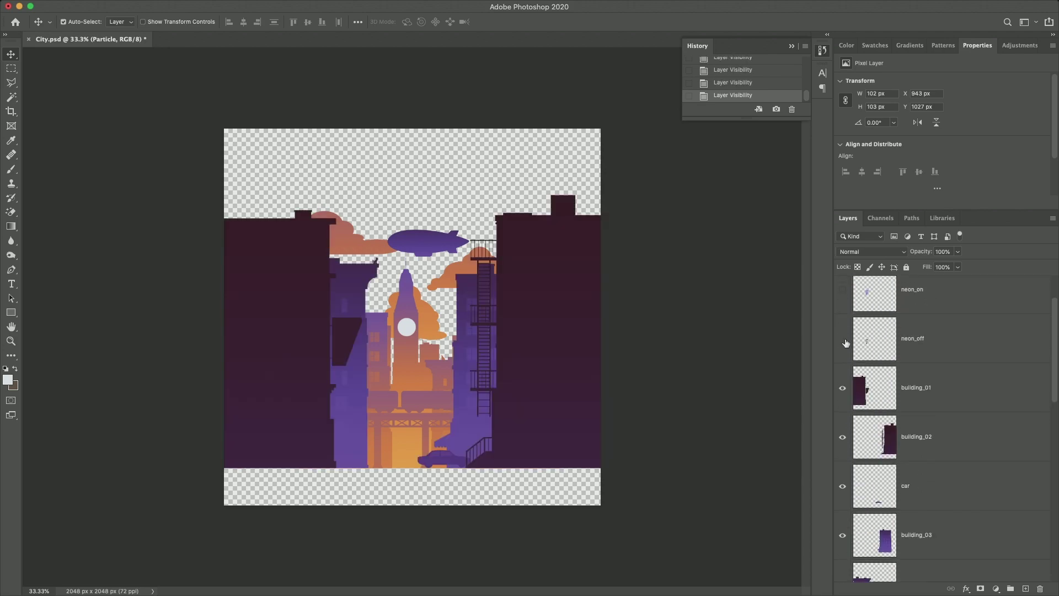
pyautogui.moveTo(846, 343); pyautogui.dragTo(842, 298)
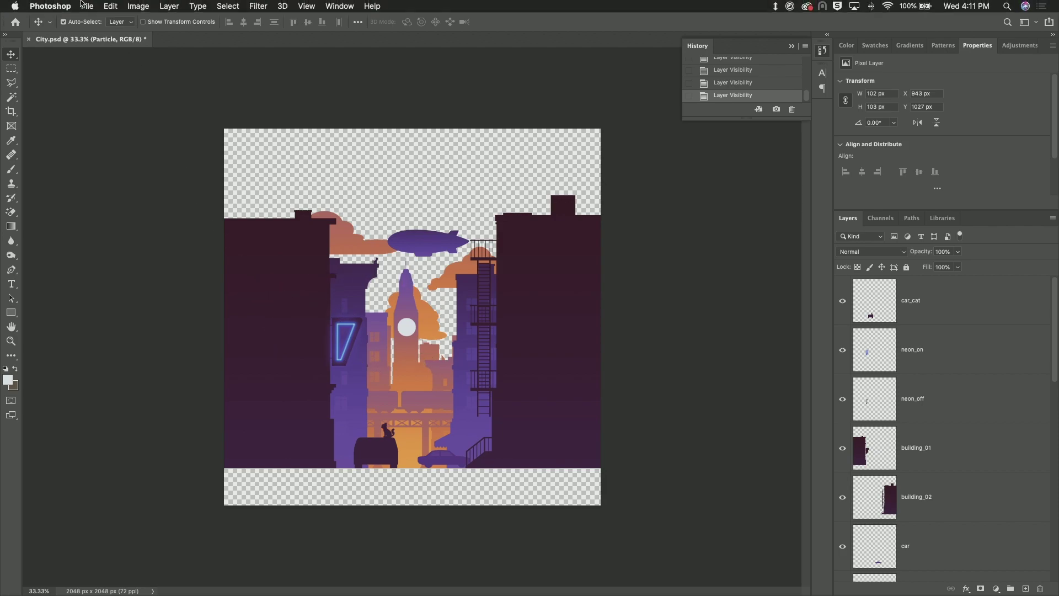
# Start File > Export > Layers to Files with PNG-24, Transparency and Trim Layers
pyautogui.click(87, 6)
pyautogui.moveTo(165, 159)
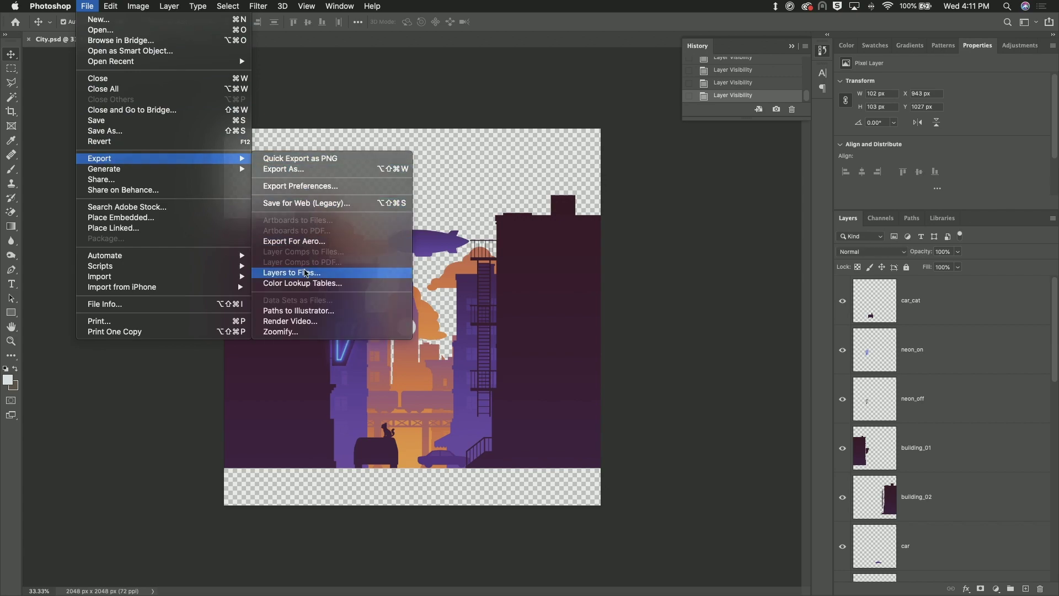
pyautogui.click(306, 273)
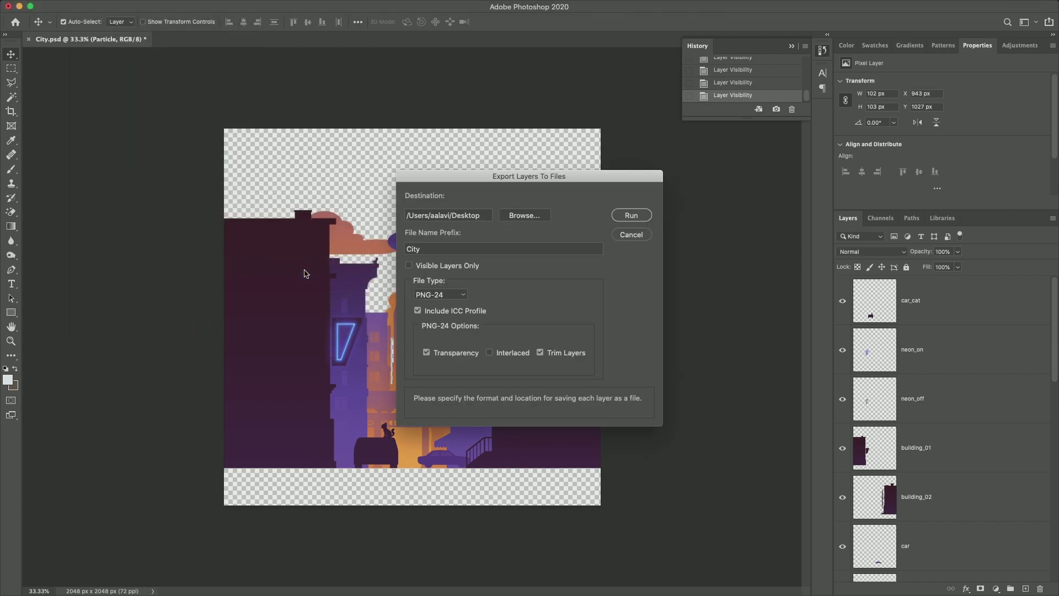
pyautogui.click(449, 296)
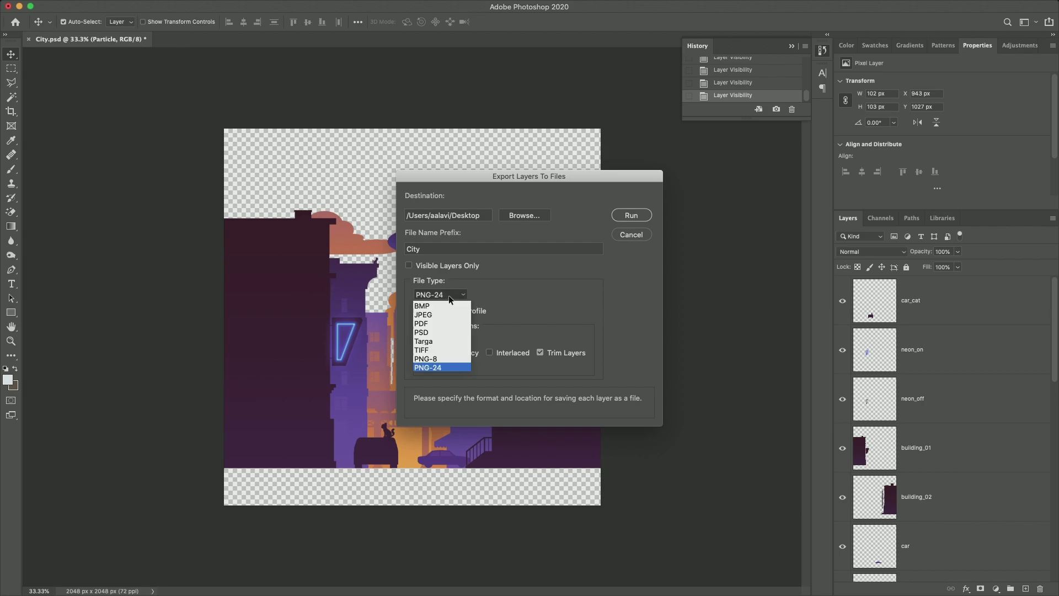
pyautogui.click(431, 367)
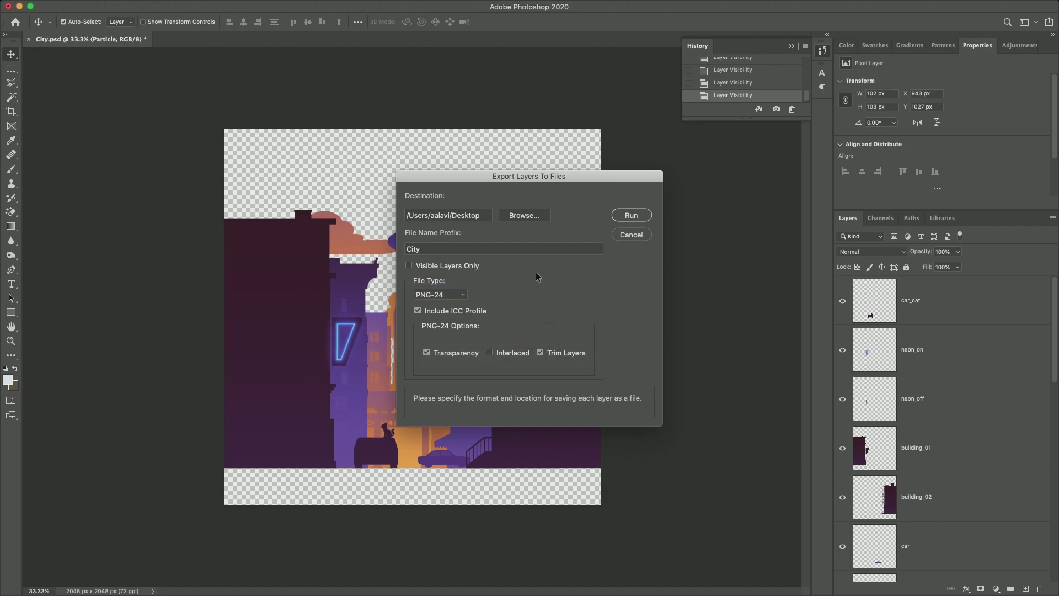
# Export all layers into a new Desktop folder named 'Textures' and acknowledge the success message
pyautogui.click(525, 215)
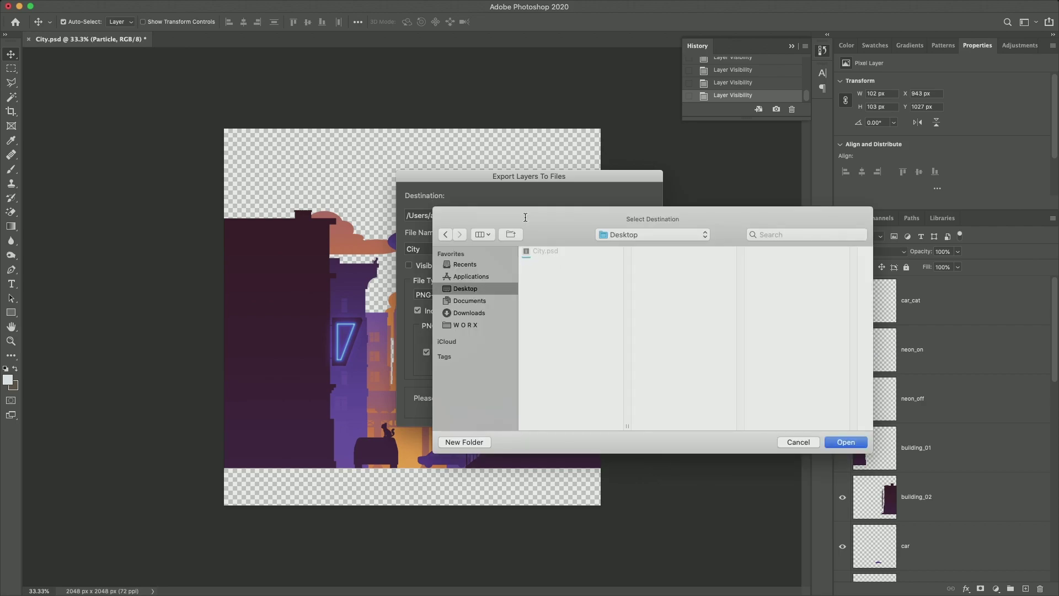
pyautogui.click(466, 442)
pyautogui.write('Textures')
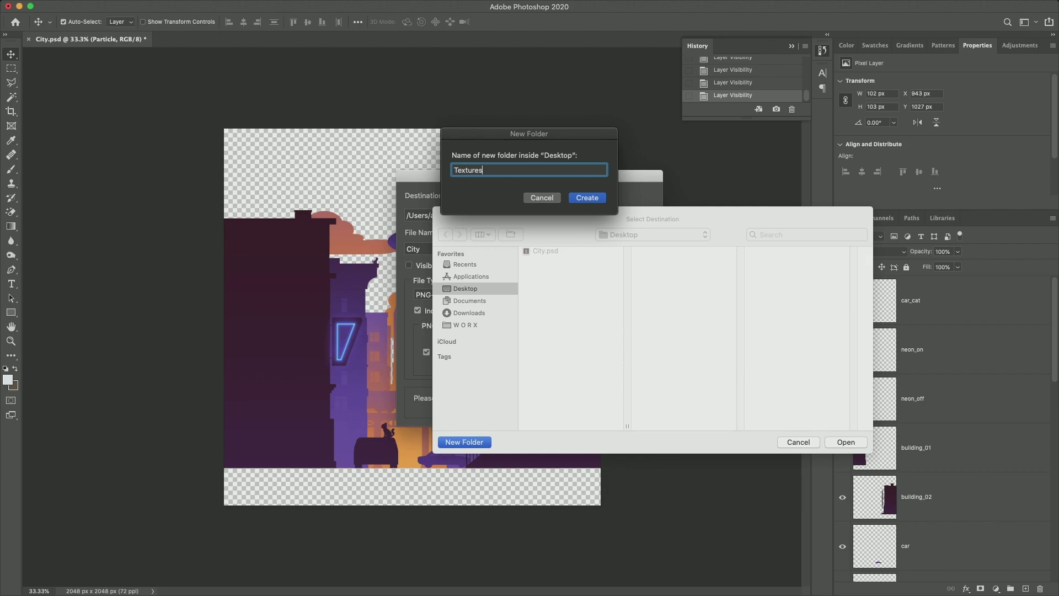
pyautogui.press('Return')
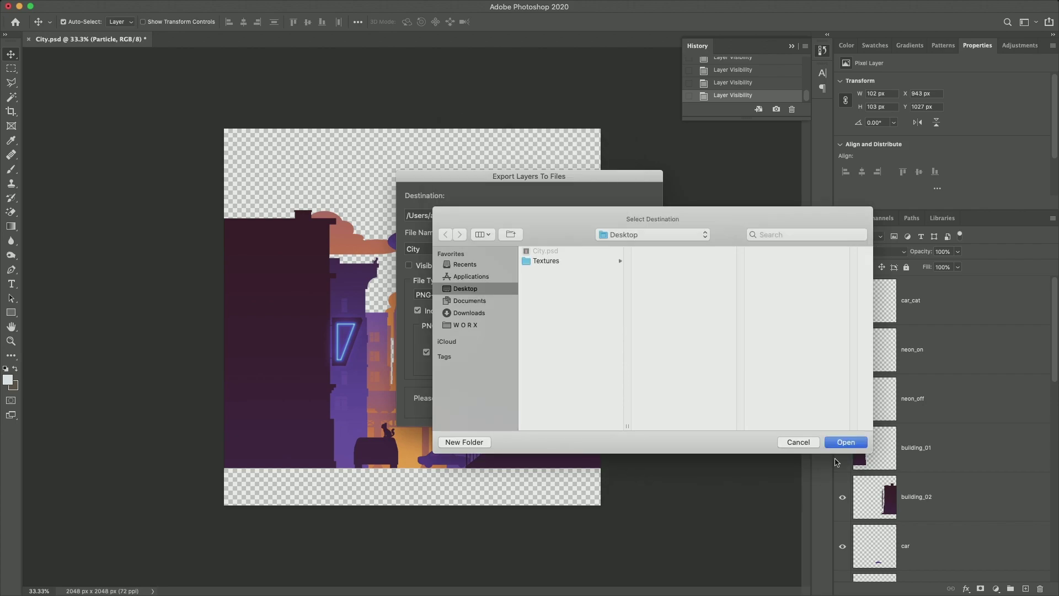
pyautogui.click(853, 443)
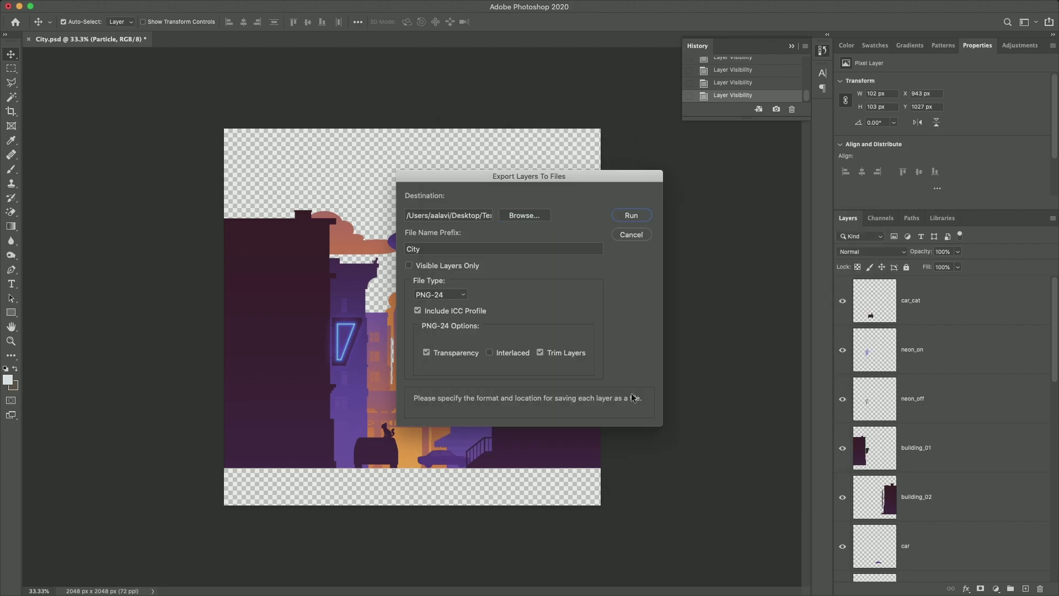
pyautogui.click(631, 215)
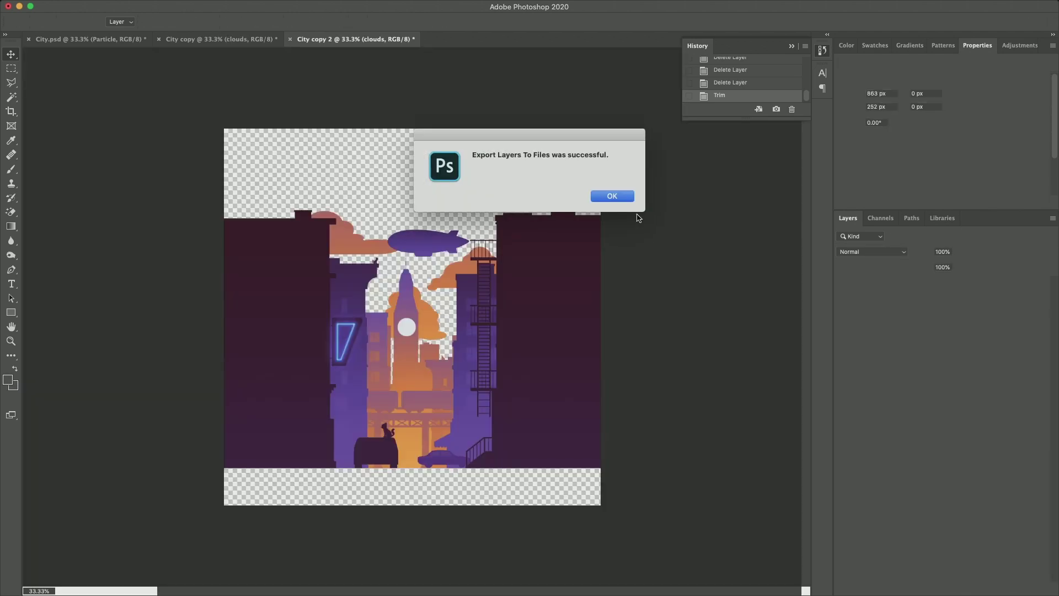
pyautogui.click(612, 196)
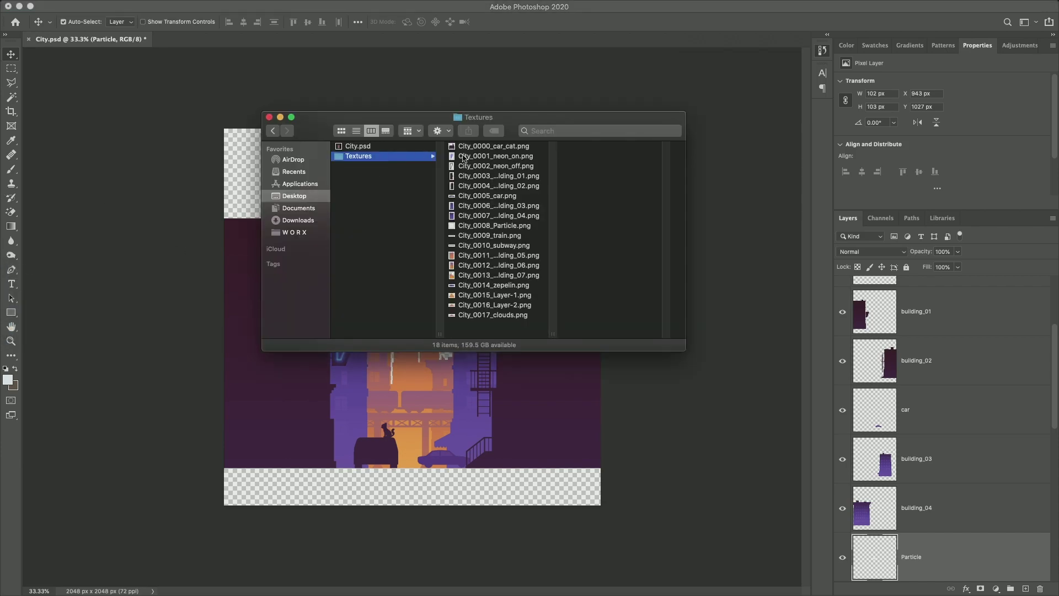
# Preview the exported PNGs full size in the Textures folder
pyautogui.click(491, 147)
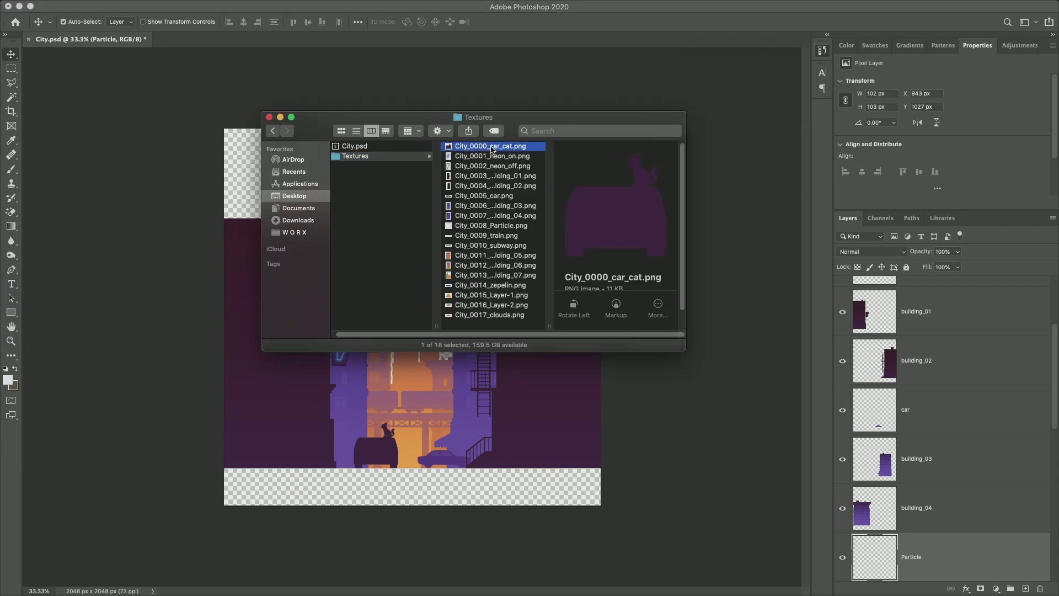
pyautogui.press('space')
pyautogui.press('Down')
pyautogui.press('Down')
pyautogui.press('Down')
pyautogui.press('Down')
pyautogui.press('Down')
pyautogui.press('Down')
pyautogui.press('Down')
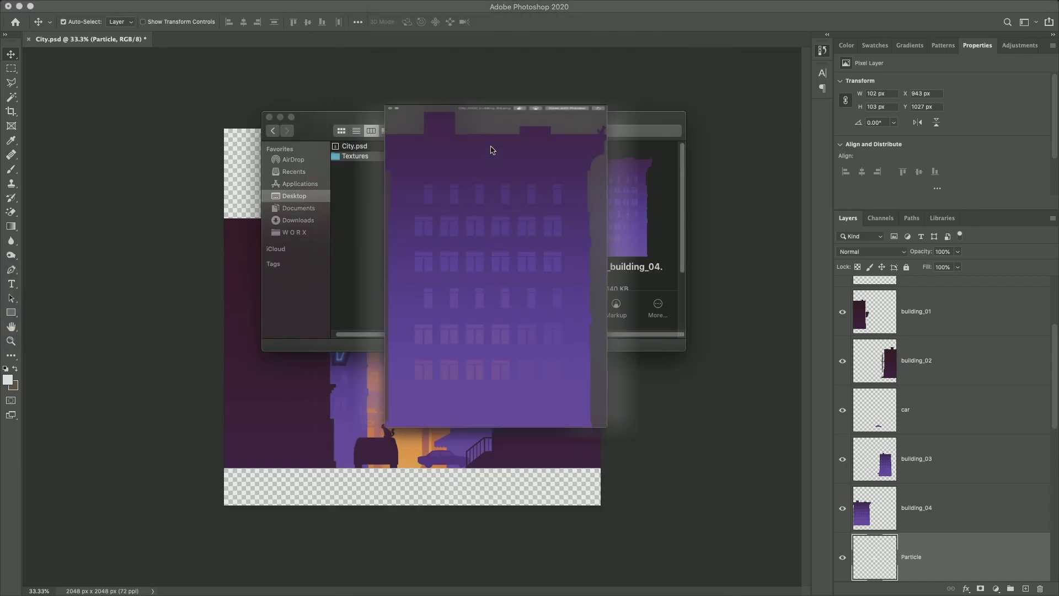
pyautogui.press('space')
# Strip the City_ prefixes to rename the files car_cat.png and neon_on.png
pyautogui.click(491, 147)
pyautogui.hotkey('shift', 'Right')
pyautogui.hotkey('shift', 'Right')
pyautogui.hotkey('shift', 'Right')
pyautogui.hotkey('shift', 'Right')
pyautogui.hotkey('shift', 'Right')
pyautogui.hotkey('shift', 'Right')
pyautogui.hotkey('shift', 'Right')
pyautogui.hotkey('shift', 'Right')
pyautogui.hotkey('shift', 'Right')
pyautogui.hotkey('shift', 'Right')
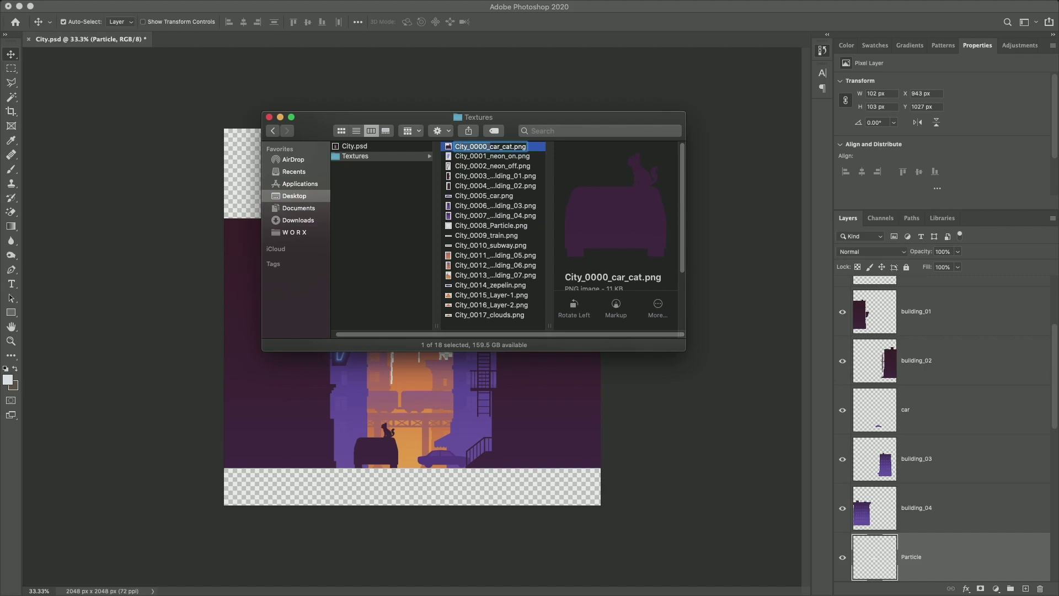
pyautogui.press('BackSpace')
pyautogui.press('Tab')
pyautogui.press('Left')
pyautogui.hotkey('shift', 'Right')
pyautogui.hotkey('shift', 'Right')
pyautogui.hotkey('shift', 'Right')
pyautogui.hotkey('shift', 'Right')
pyautogui.hotkey('shift', 'Right')
pyautogui.hotkey('shift', 'Right')
pyautogui.hotkey('shift', 'Right')
pyautogui.hotkey('shift', 'Right')
pyautogui.hotkey('shift', 'Right')
pyautogui.hotkey('shift', 'Right')
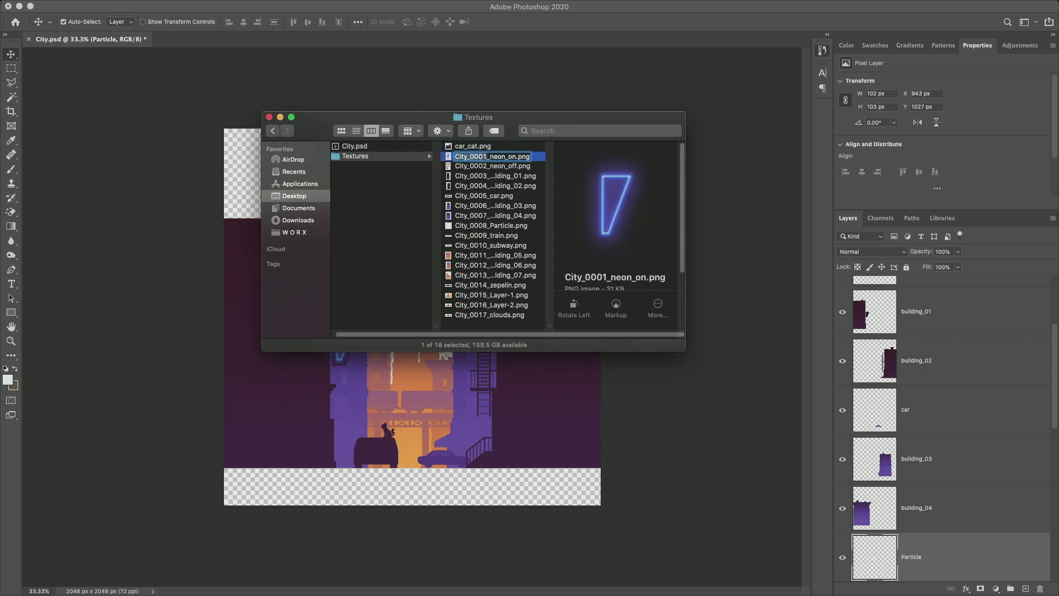
pyautogui.press('BackSpace')
pyautogui.press('Return')
# Rename City_0017_clouds.png to clouds.png
pyautogui.press('Up')
pyautogui.press('Return')
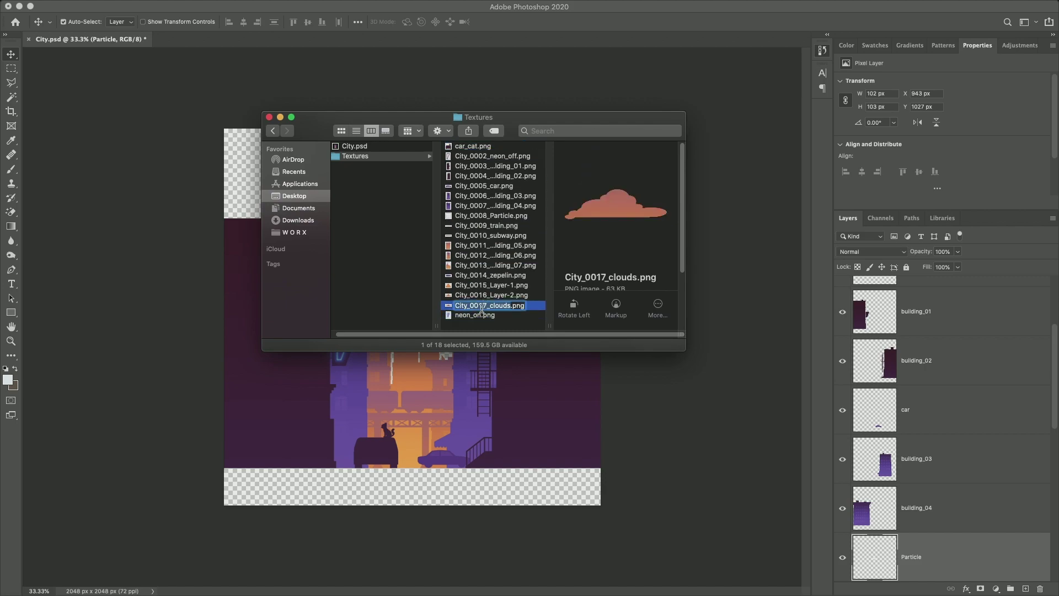
pyautogui.press('Left')
pyautogui.hotkey('shift', 'Right')
pyautogui.hotkey('shift', 'Right')
pyautogui.hotkey('shift', 'Right')
pyautogui.hotkey('shift', 'Right')
pyautogui.hotkey('shift', 'Right')
pyautogui.hotkey('shift', 'Right')
pyautogui.hotkey('shift', 'Right')
pyautogui.hotkey('shift', 'Right')
pyautogui.hotkey('shift', 'Right')
pyautogui.hotkey('shift', 'Right')
pyautogui.press('BackSpace')
pyautogui.press('Return')
# Rename City_0016_Layer-2.png to Cloud2.png and begin renaming the Layer-1 file
pyautogui.press('Up')
pyautogui.press('Return')
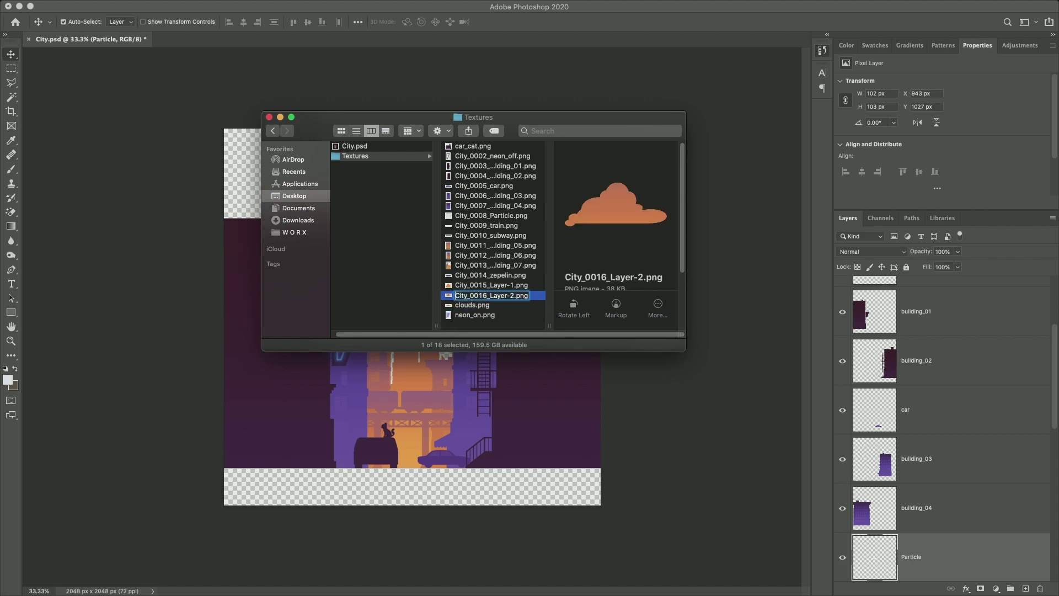
pyautogui.hotkey('shift', 'Right')
pyautogui.hotkey('shift', 'Right')
pyautogui.hotkey('shift', 'Right')
pyautogui.hotkey('shift', 'Right')
pyautogui.hotkey('shift', 'Right')
pyautogui.hotkey('shift', 'Right')
pyautogui.hotkey('shift', 'Right')
pyautogui.hotkey('shift', 'Right')
pyautogui.hotkey('shift', 'Right')
pyautogui.hotkey('shift', 'Right')
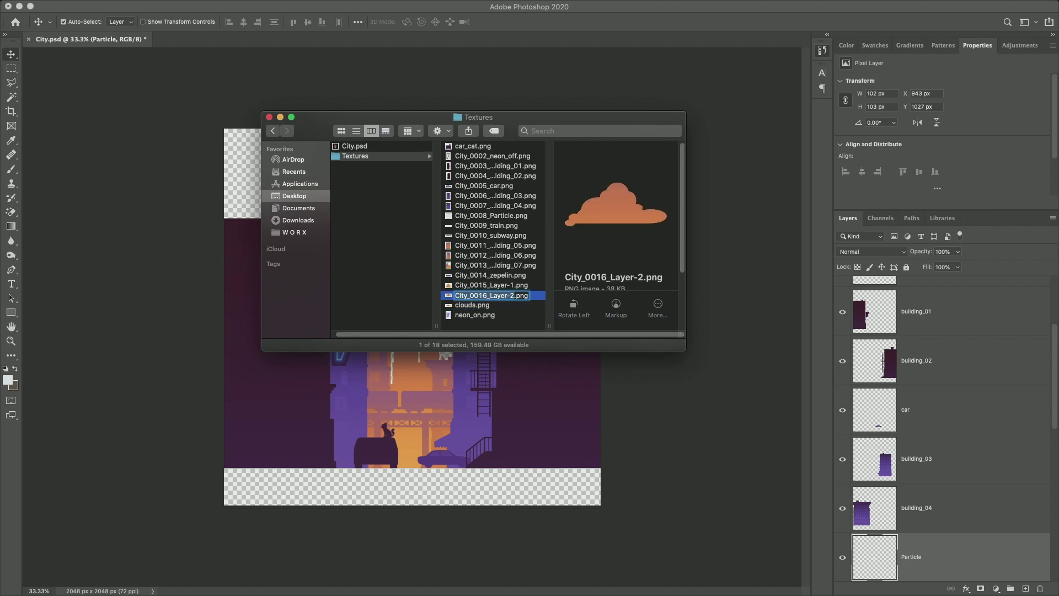
pyautogui.write('Cloud2')
pyautogui.press('Return')
pyautogui.press('Up')
pyautogui.press('Return')
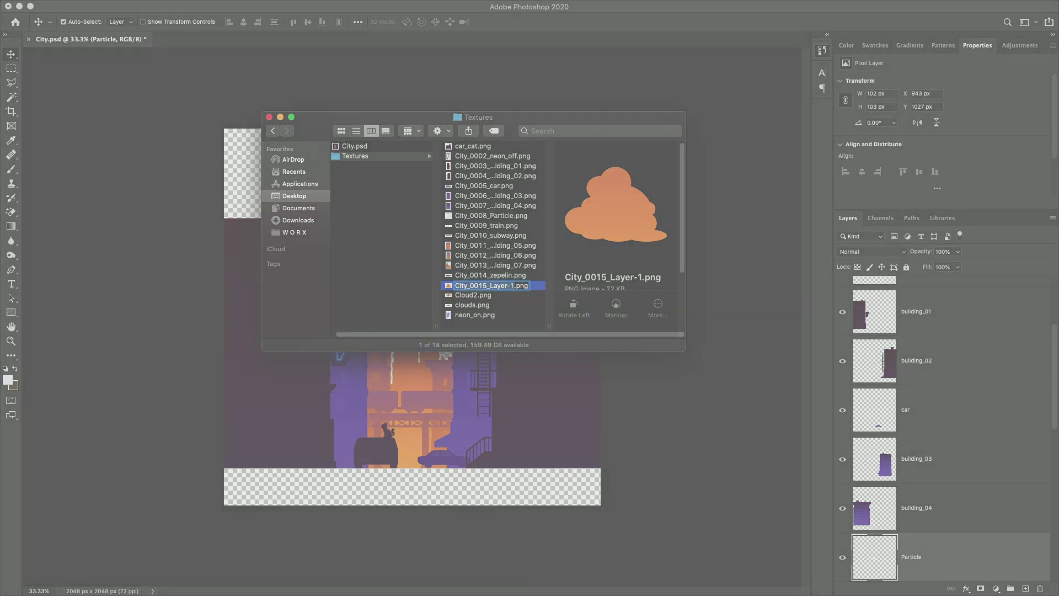